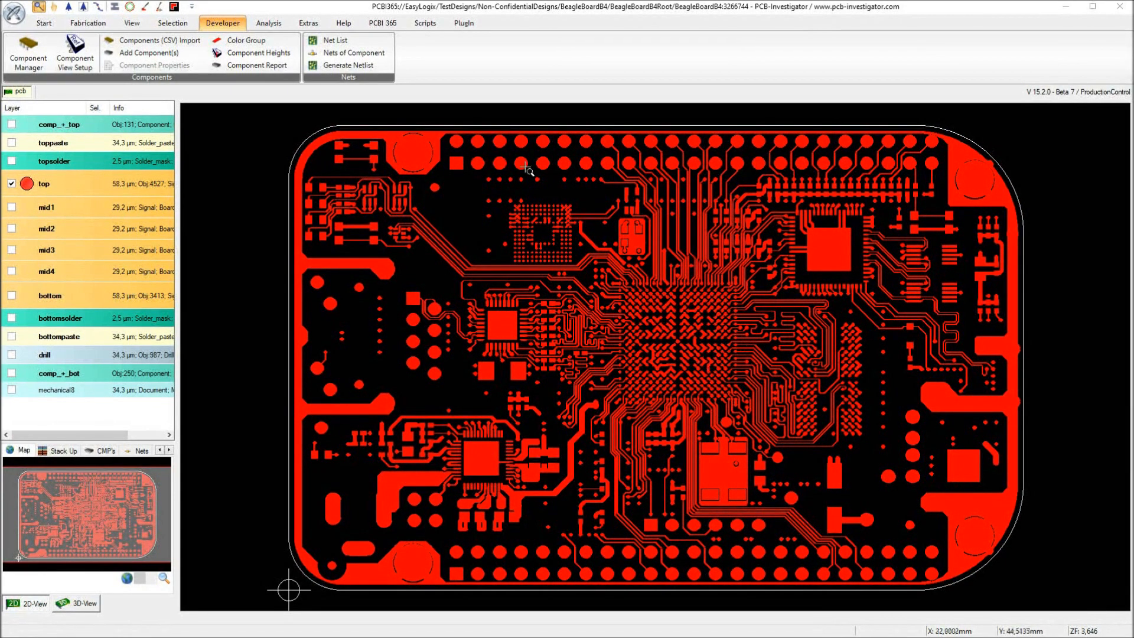
Open a new instance alongside the BeagleBoardB4 design and load the BeagleBoardB6 design into it
{"action": "left_click", "coordinate": [314, 27]}
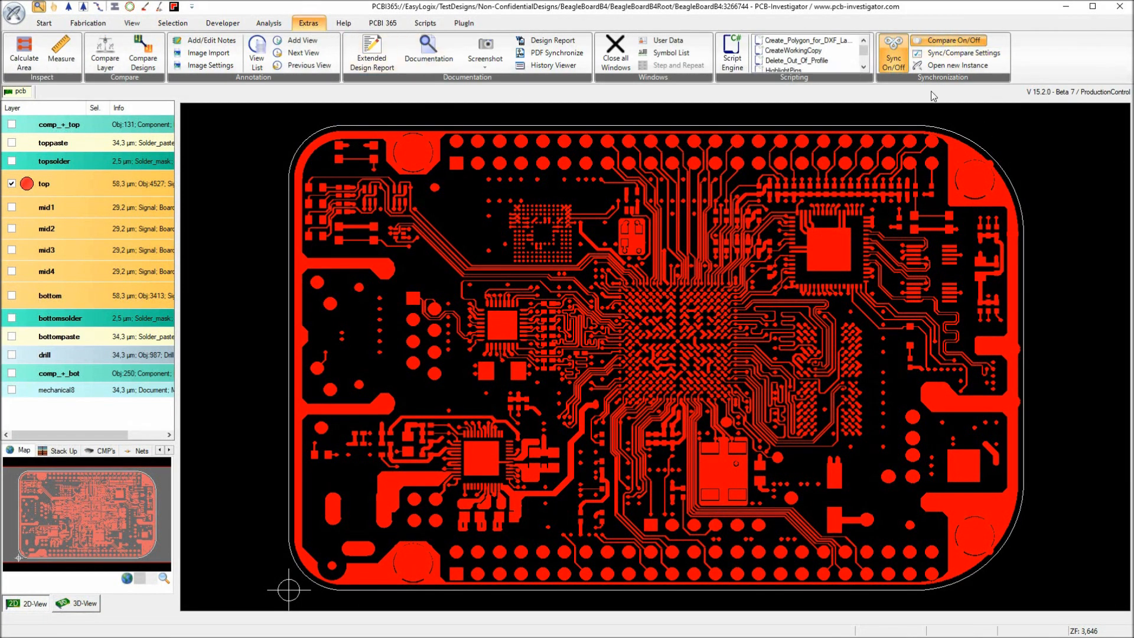
{"action": "left_click", "coordinate": [952, 66]}
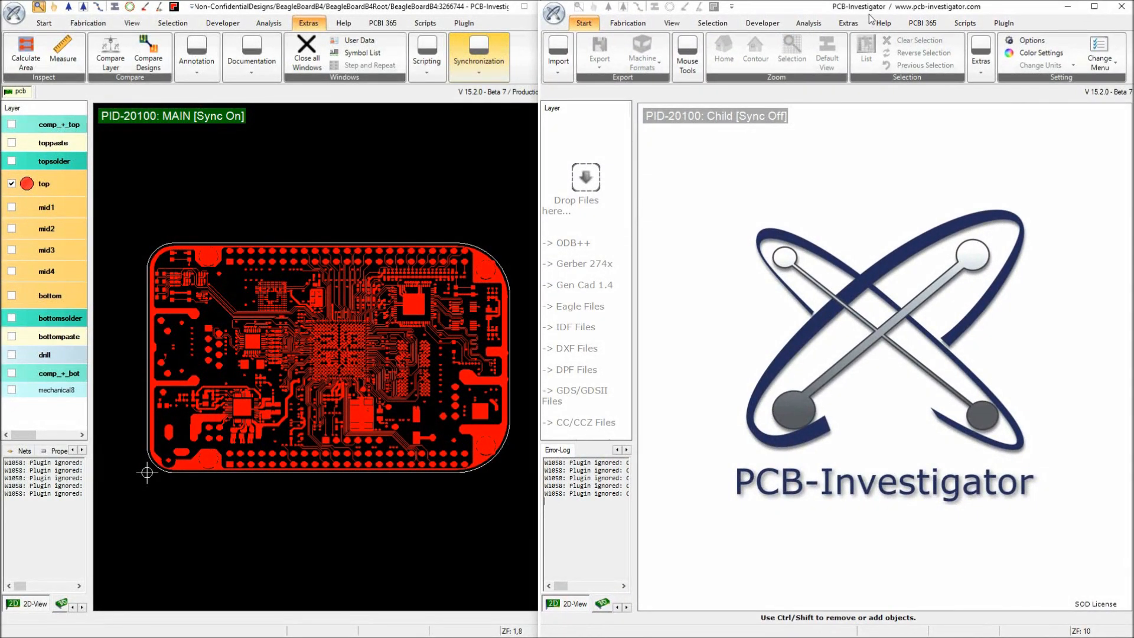
{"action": "left_click_drag", "start_coordinate": [565, 267], "coordinate": [565, 267]}
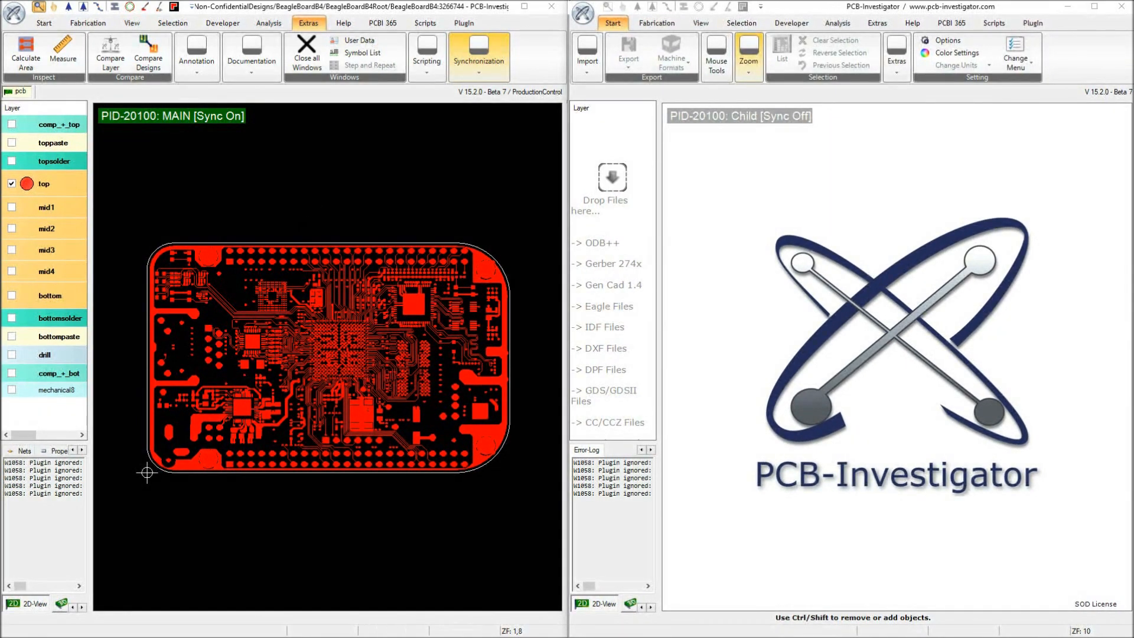
{"action": "left_click_drag", "start_coordinate": [6, 333], "coordinate": [624, 292]}
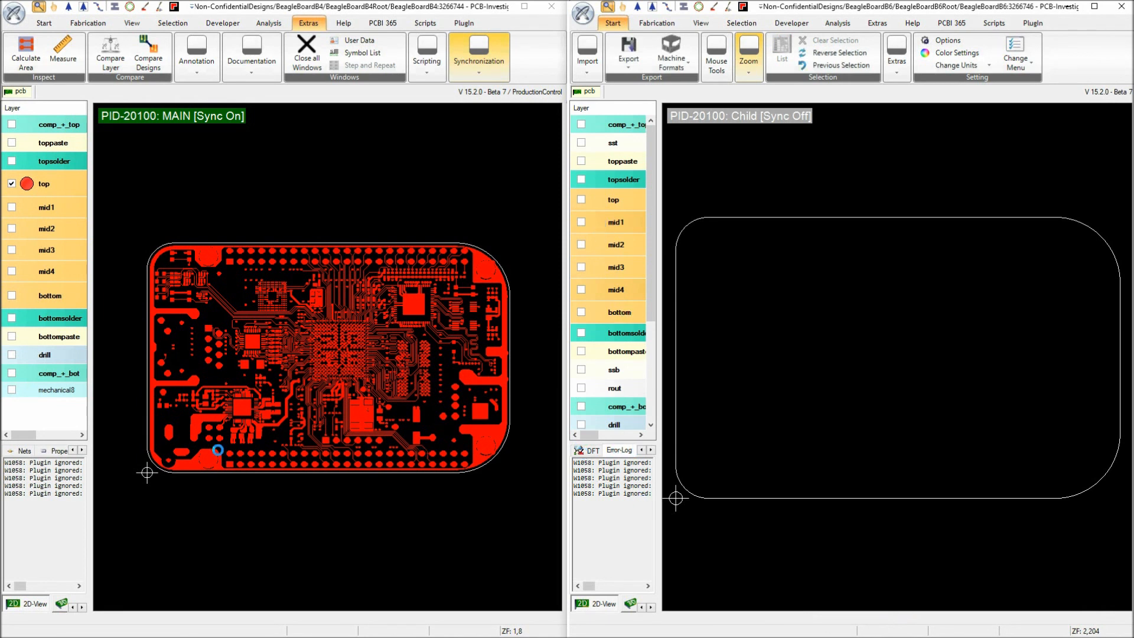
Show the board overview map in the main instance and the component list in the child instance
{"action": "left_click", "coordinate": [72, 450]}
{"action": "left_click", "coordinate": [72, 450]}
{"action": "left_click", "coordinate": [72, 450]}
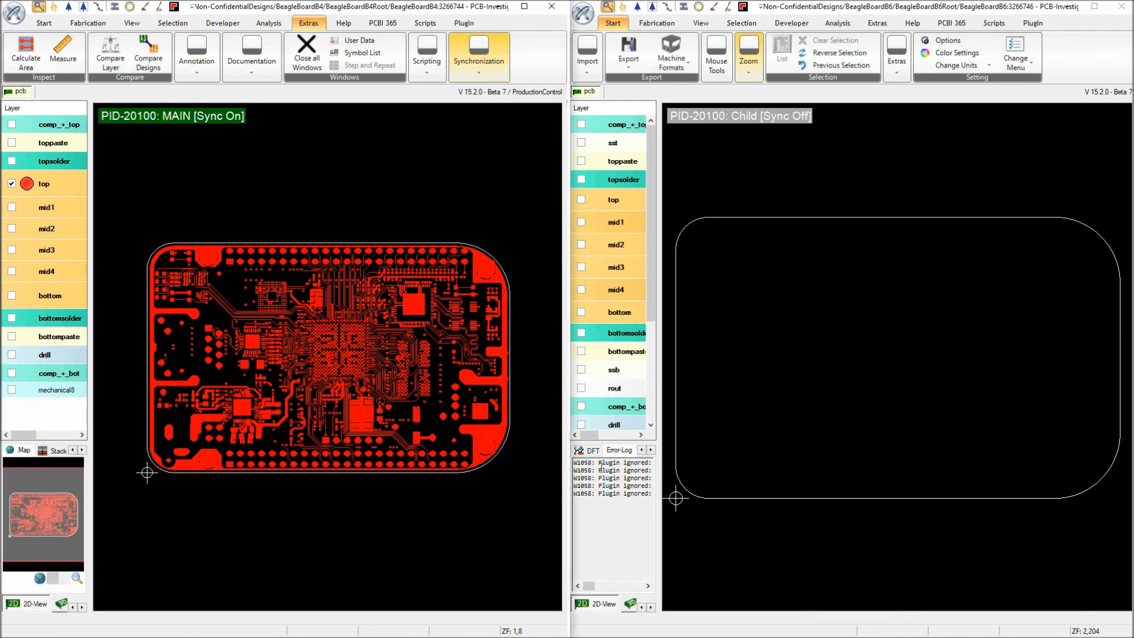
{"action": "left_click", "coordinate": [642, 450]}
{"action": "left_click", "coordinate": [641, 450]}
{"action": "left_click", "coordinate": [641, 450]}
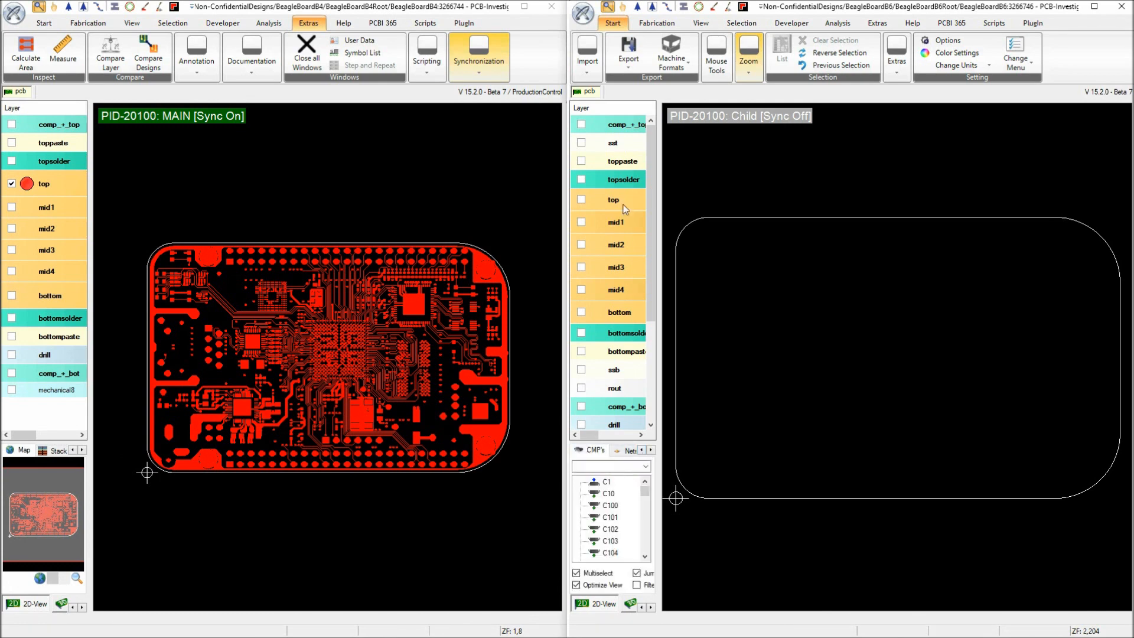
Display the top layer of the BeagleBoardB6 design in the child instance
{"action": "left_click", "coordinate": [632, 200]}
{"action": "scroll", "coordinate": [792, 367], "scroll_direction": "up", "scroll_amount": 6}
{"action": "scroll", "coordinate": [901, 359], "scroll_direction": "down", "scroll_amount": 6}
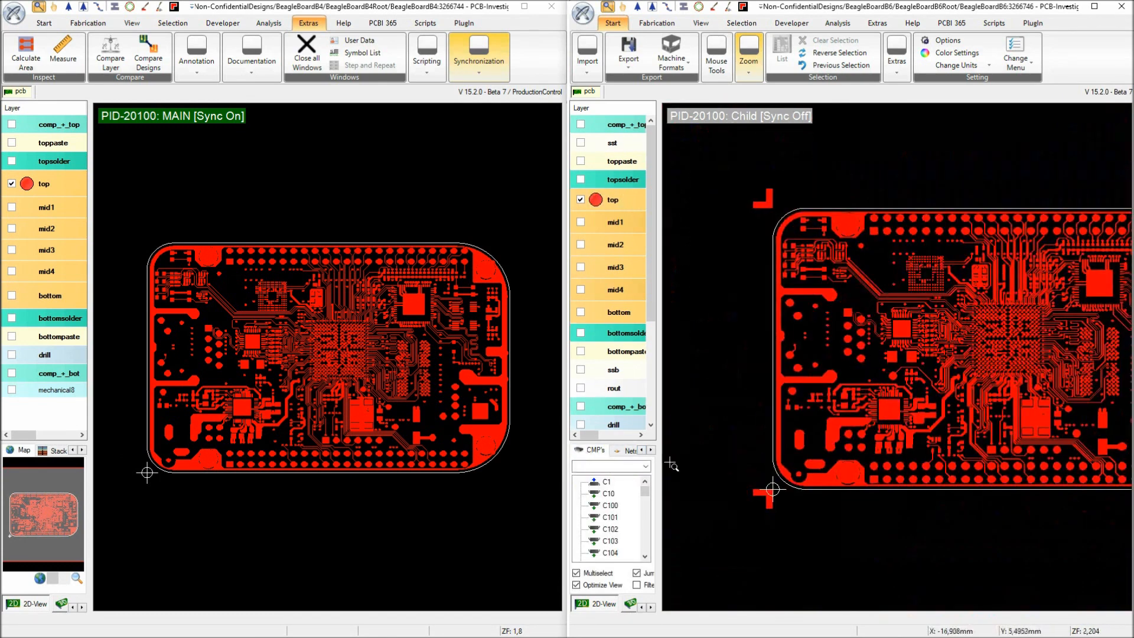
{"action": "middle_click_drag", "start_coordinate": [215, 371], "coordinate": [309, 353]}
{"action": "scroll", "coordinate": [905, 357], "scroll_direction": "down", "scroll_amount": 3}
{"action": "scroll", "coordinate": [906, 357], "scroll_direction": "up", "scroll_amount": 3}
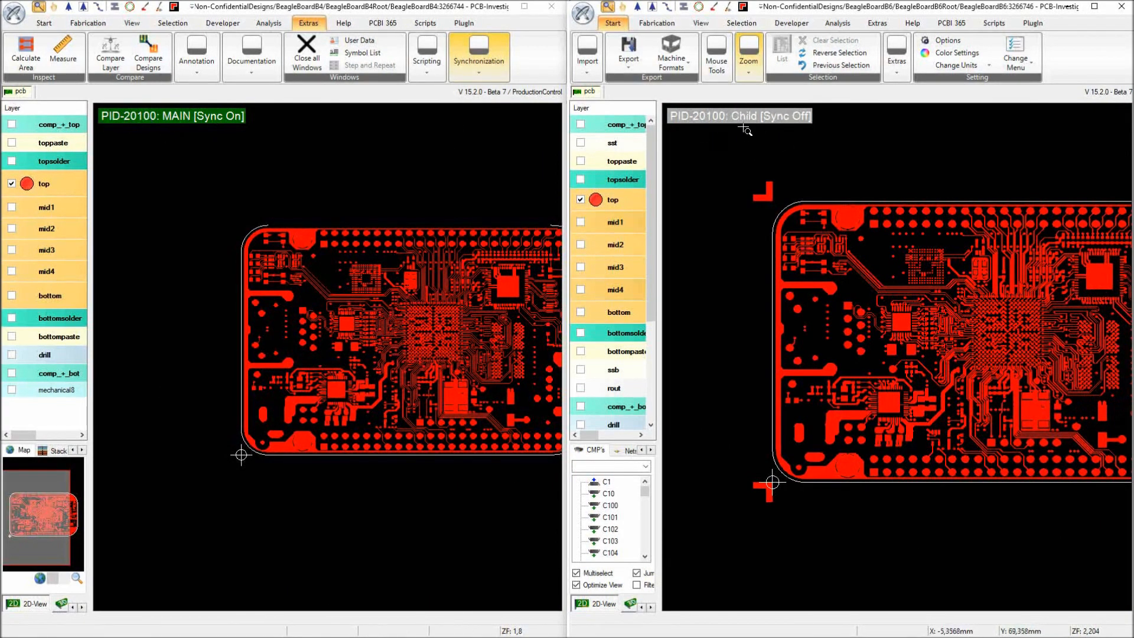
{"action": "right_click_drag", "start_coordinate": [955, 367], "coordinate": [921, 337]}
{"action": "right_click_drag", "start_coordinate": [413, 334], "coordinate": [378, 305]}
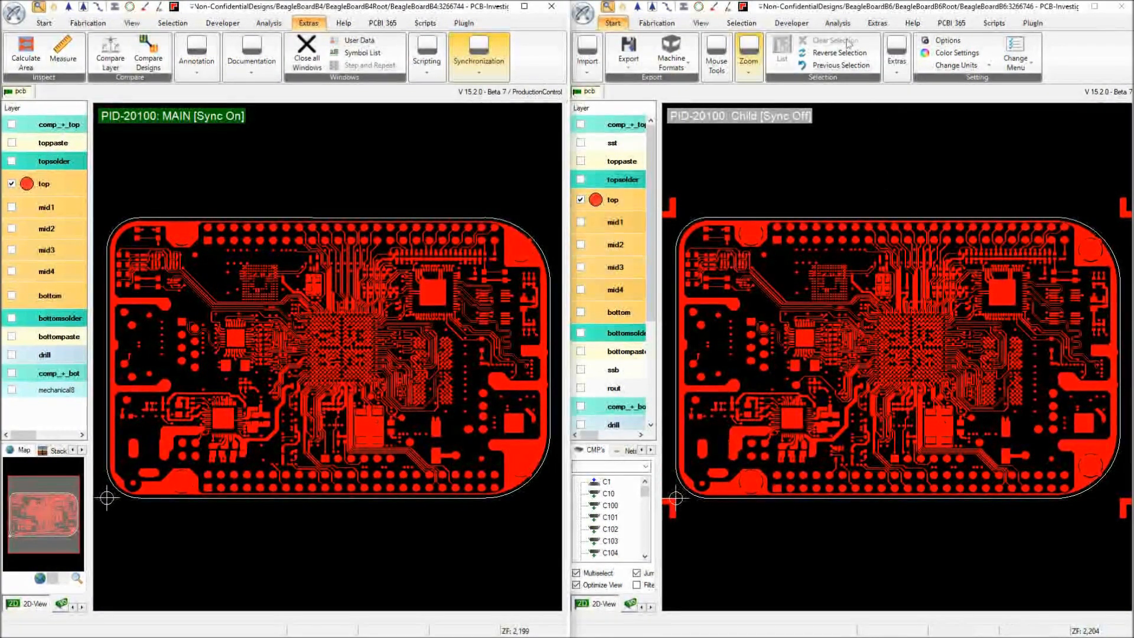
Turn on design comparison between the main and child instances from the child instance
{"action": "left_click", "coordinate": [880, 23]}
{"action": "left_click", "coordinate": [1041, 60]}
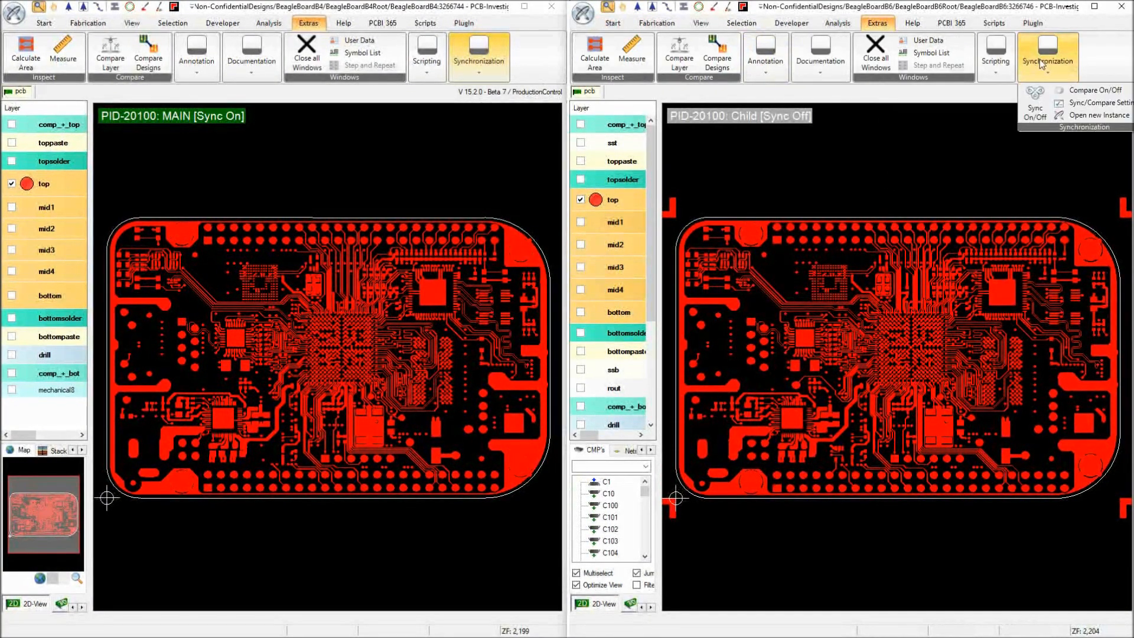
{"action": "left_click", "coordinate": [1076, 91]}
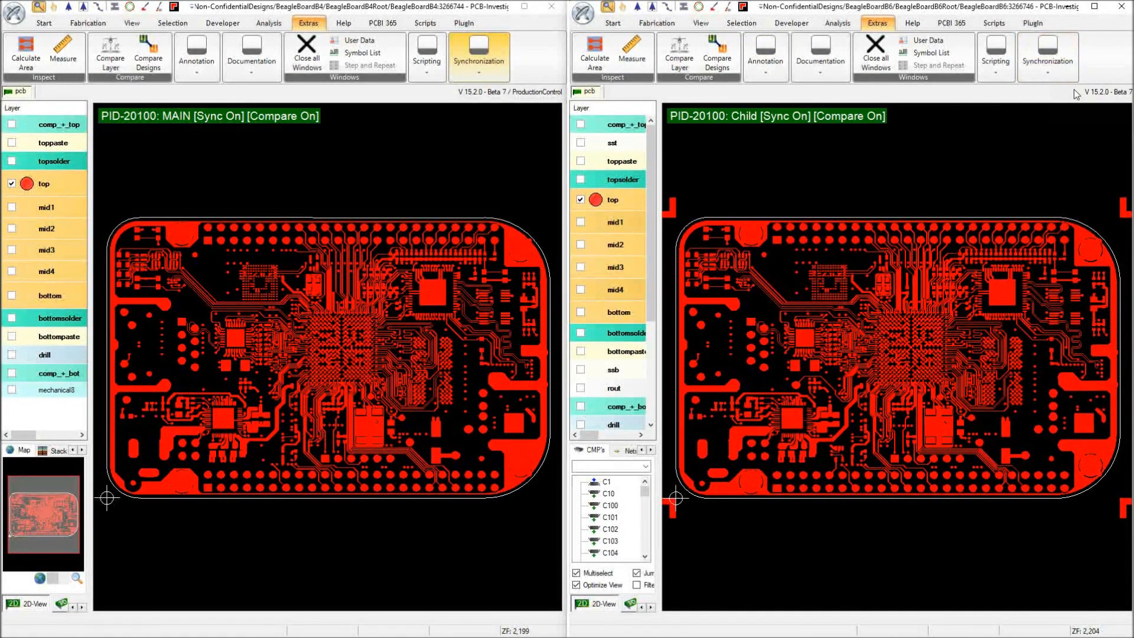
{"action": "left_click", "coordinate": [1047, 62]}
{"action": "left_click", "coordinate": [1080, 101]}
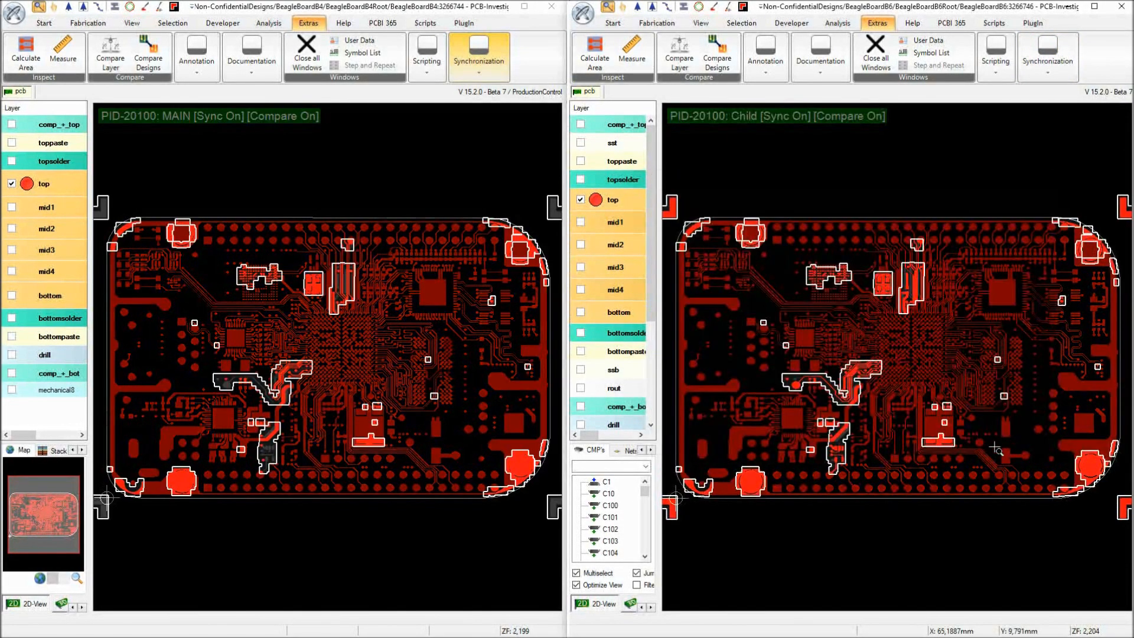
Examine the highlighted top-layer differences in the traces near the board's upper edge and in the large pads near its lower edge
{"action": "left_click", "coordinate": [1021, 449]}
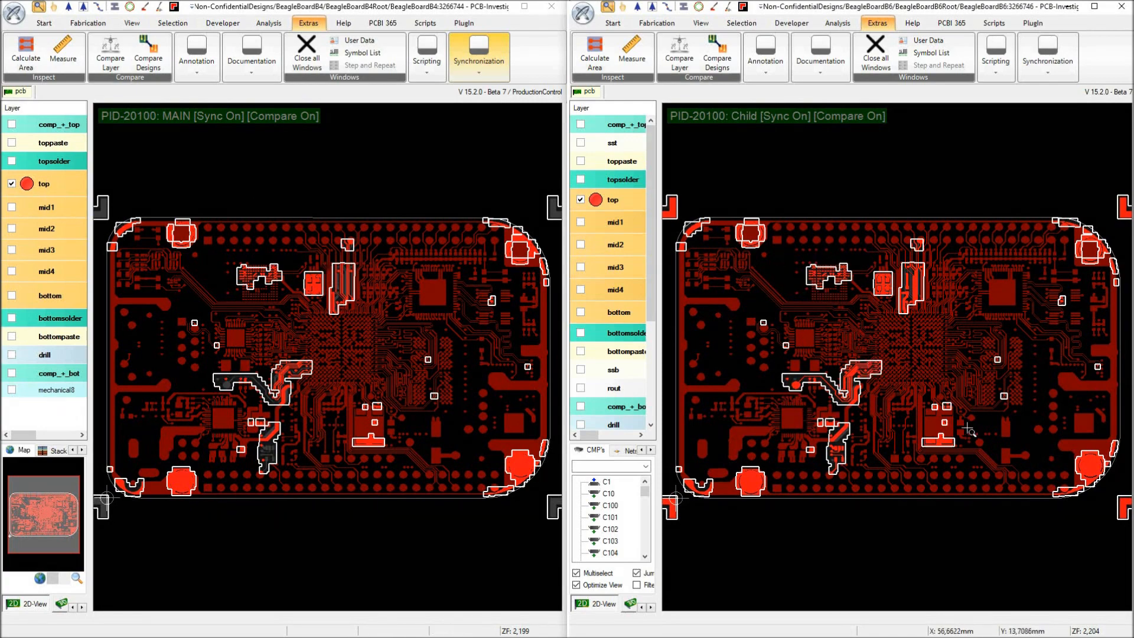
{"action": "scroll", "coordinate": [901, 284], "scroll_direction": "up", "scroll_amount": 2}
{"action": "scroll", "coordinate": [945, 373], "scroll_direction": "up", "scroll_amount": 1}
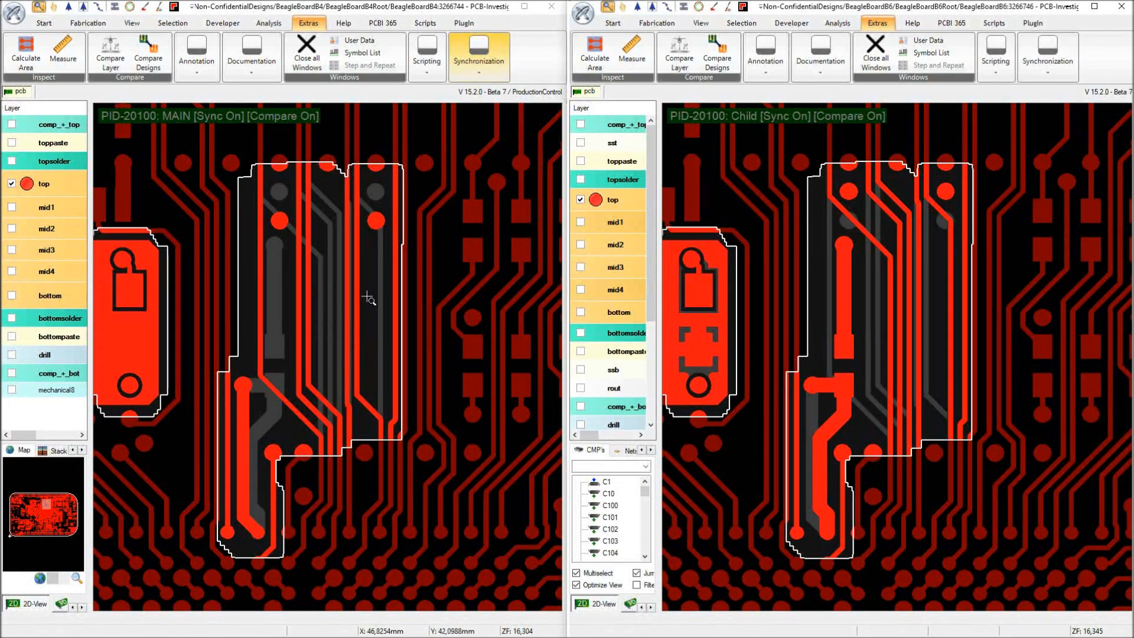
{"action": "left_click", "coordinate": [343, 253]}
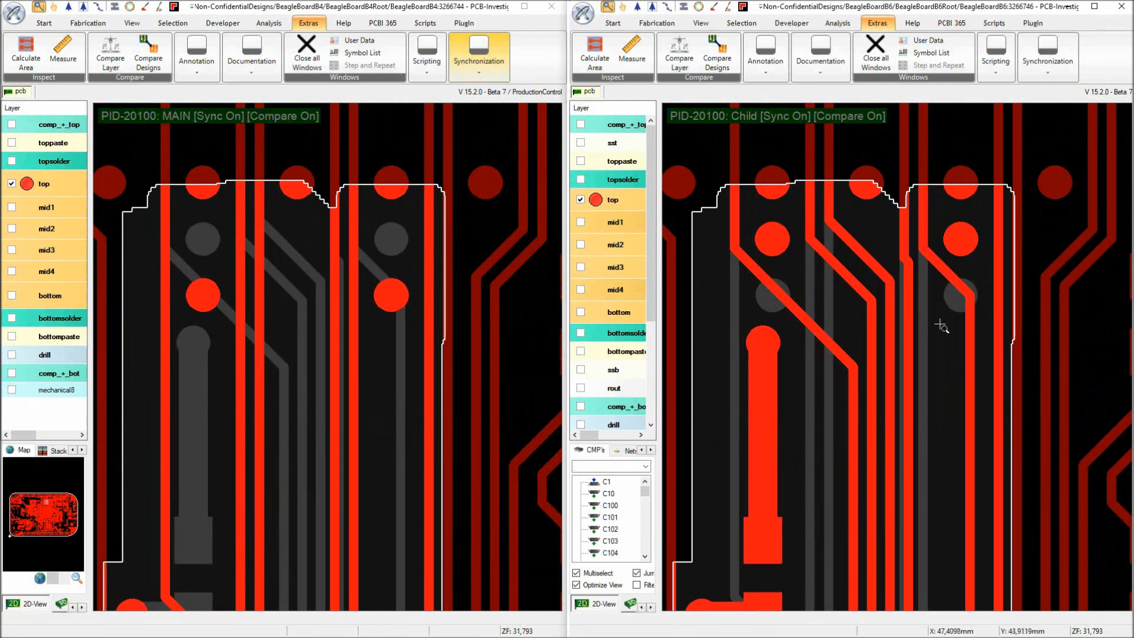
{"action": "scroll", "coordinate": [902, 354], "scroll_direction": "down", "scroll_amount": 2}
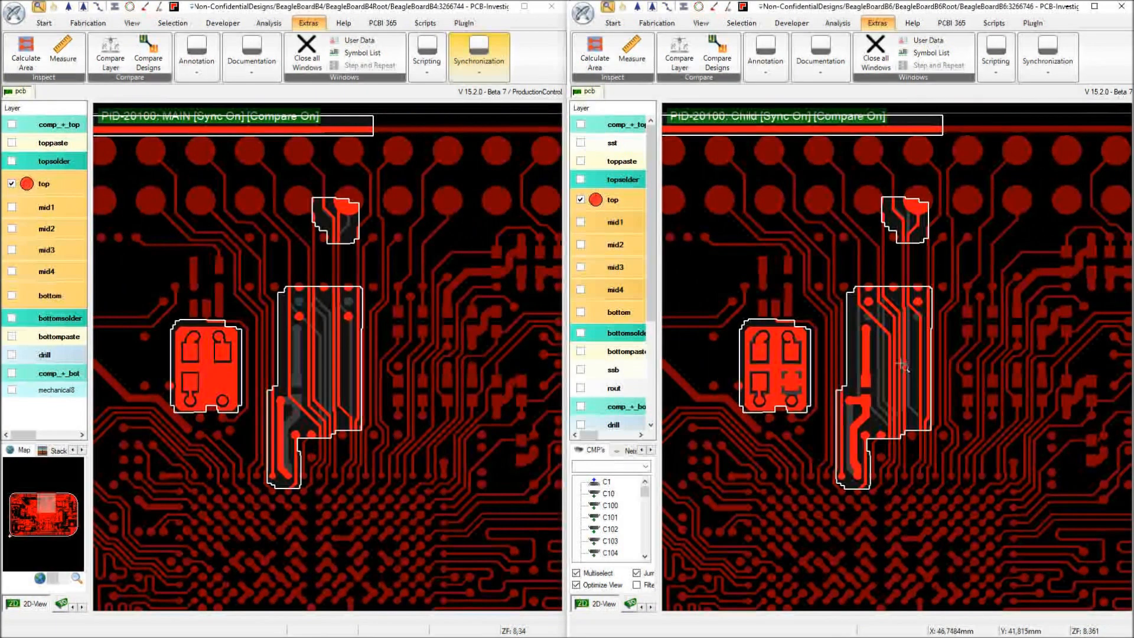
{"action": "scroll", "coordinate": [928, 233], "scroll_direction": "up", "scroll_amount": 2}
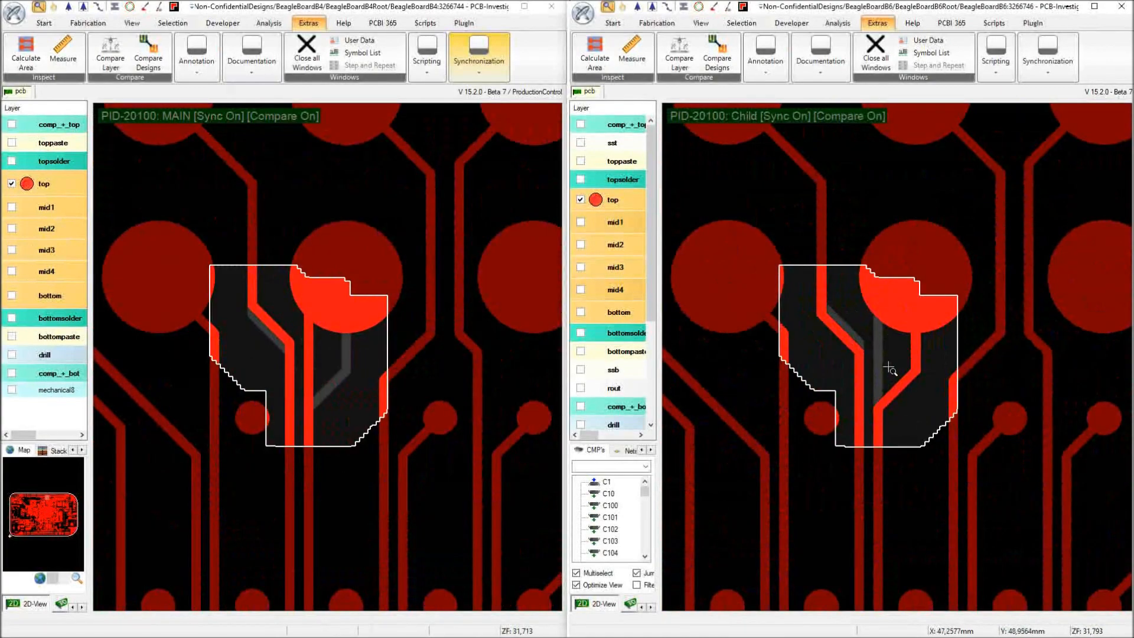
{"action": "left_click_drag", "start_coordinate": [941, 452], "coordinate": [828, 333]}
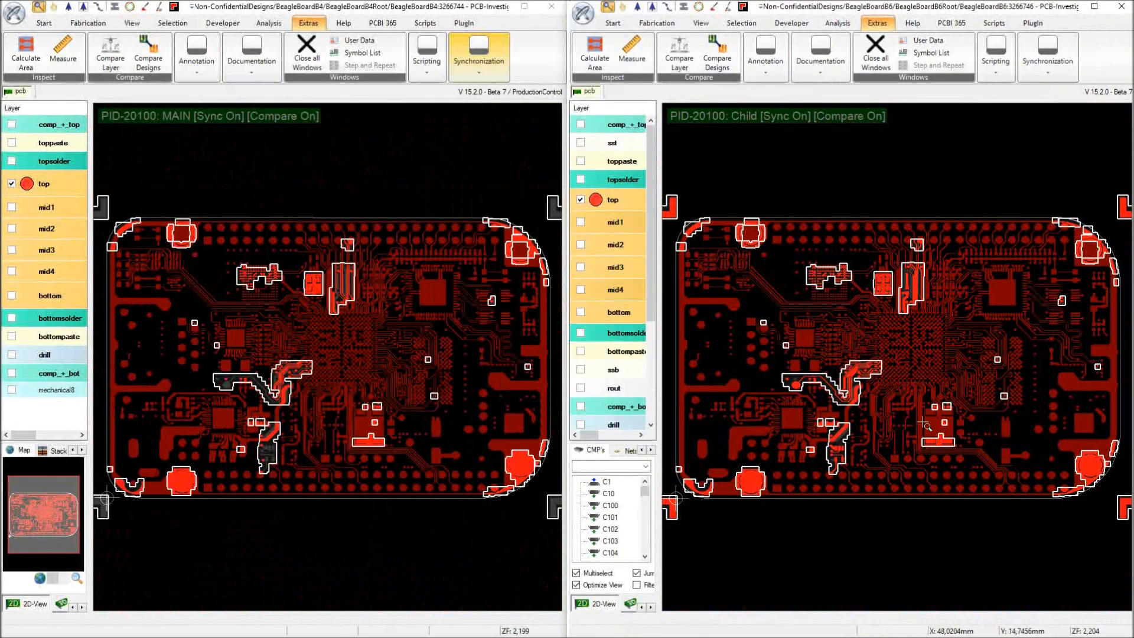
{"action": "scroll", "coordinate": [923, 420], "scroll_direction": "up", "scroll_amount": 2}
{"action": "scroll", "coordinate": [943, 430], "scroll_direction": "up", "scroll_amount": 1}
{"action": "scroll", "coordinate": [912, 359], "scroll_direction": "up", "scroll_amount": 2}
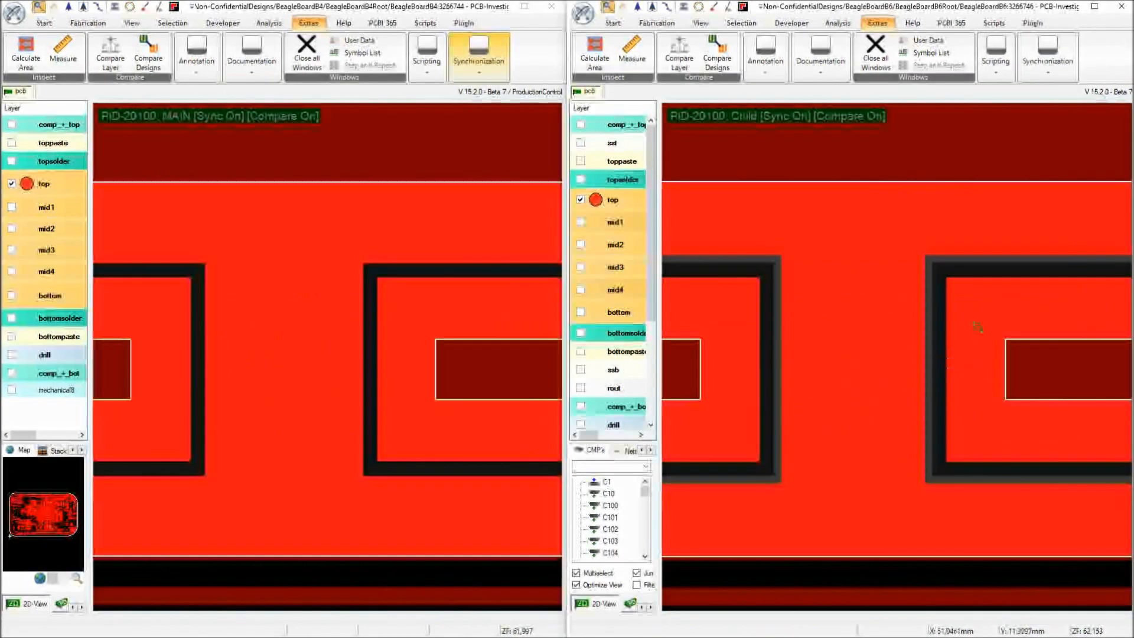
{"action": "scroll", "coordinate": [895, 353], "scroll_direction": "down", "scroll_amount": 4}
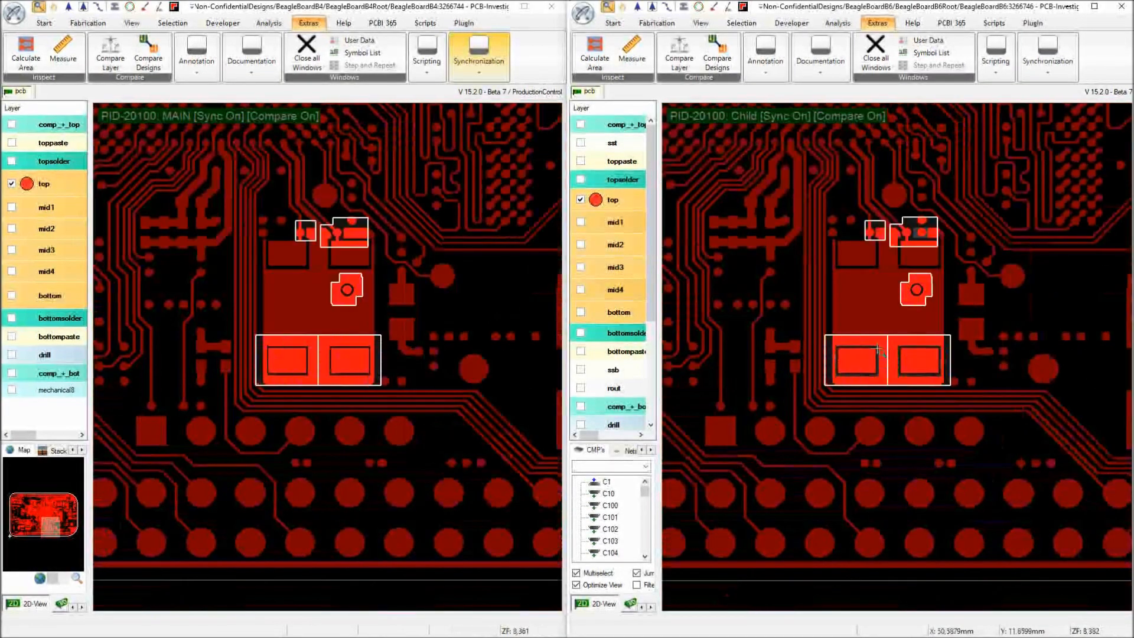
{"action": "left_click_drag", "start_coordinate": [895, 351], "coordinate": [769, 229]}
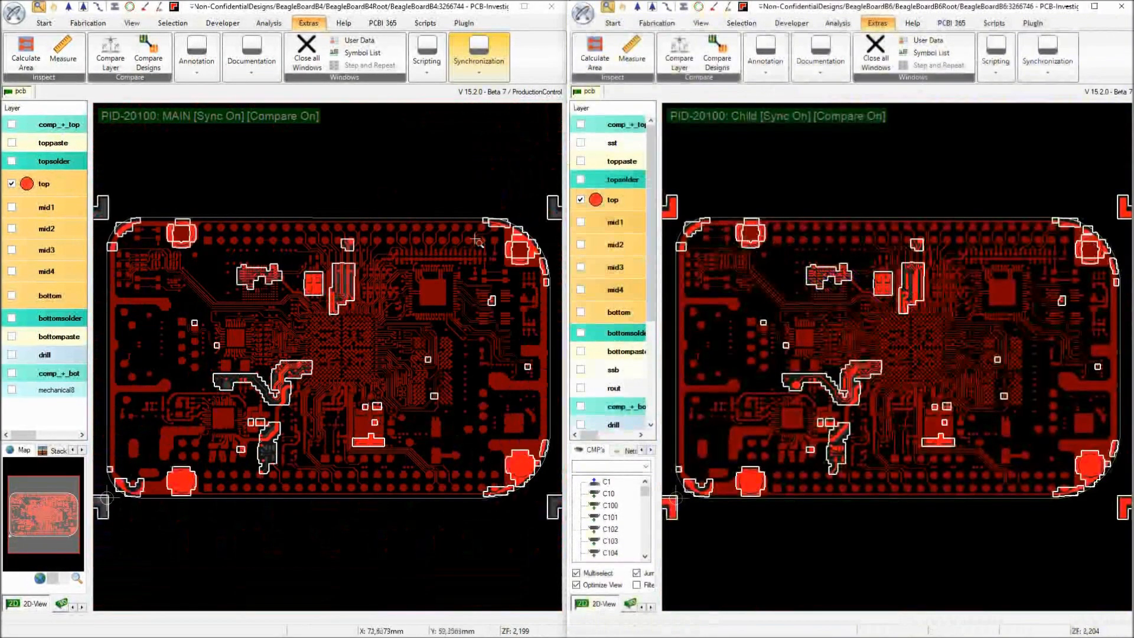
Switch the comparison from the top layer to mid1 and examine the clearance rings around the vias
{"action": "left_click", "coordinate": [615, 202]}
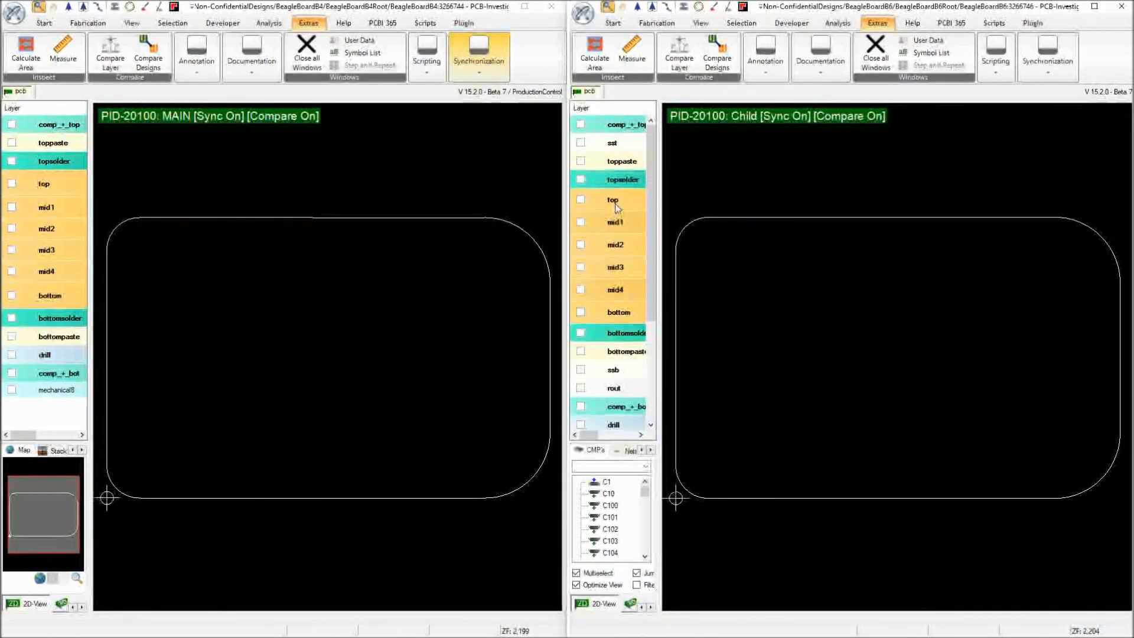
{"action": "left_click", "coordinate": [616, 228]}
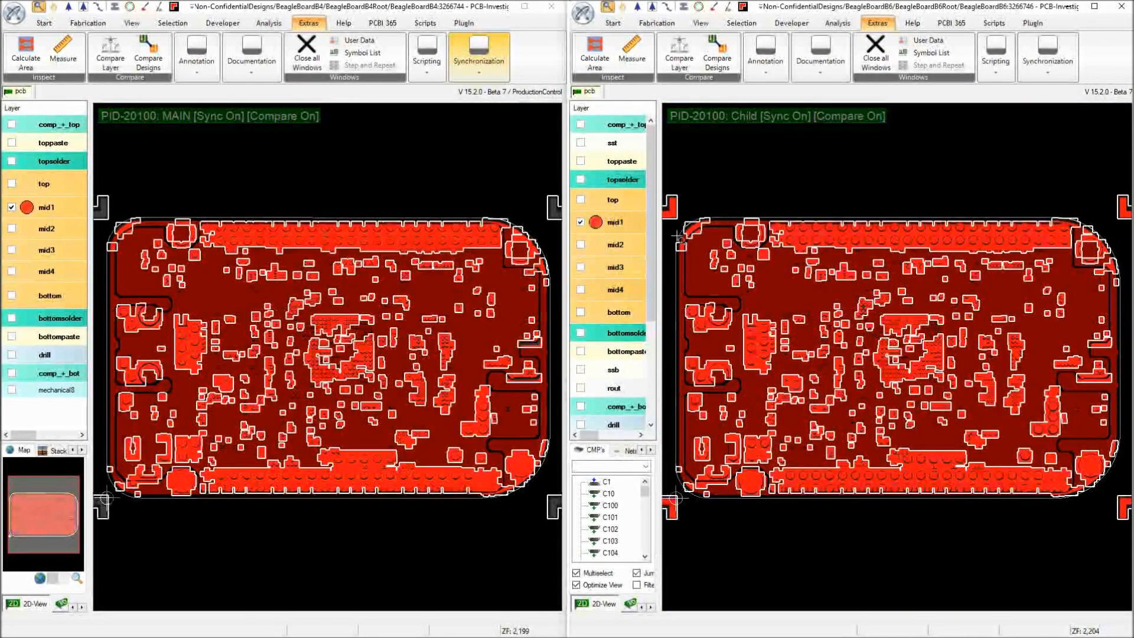
{"action": "scroll", "coordinate": [892, 328], "scroll_direction": "up", "scroll_amount": 2}
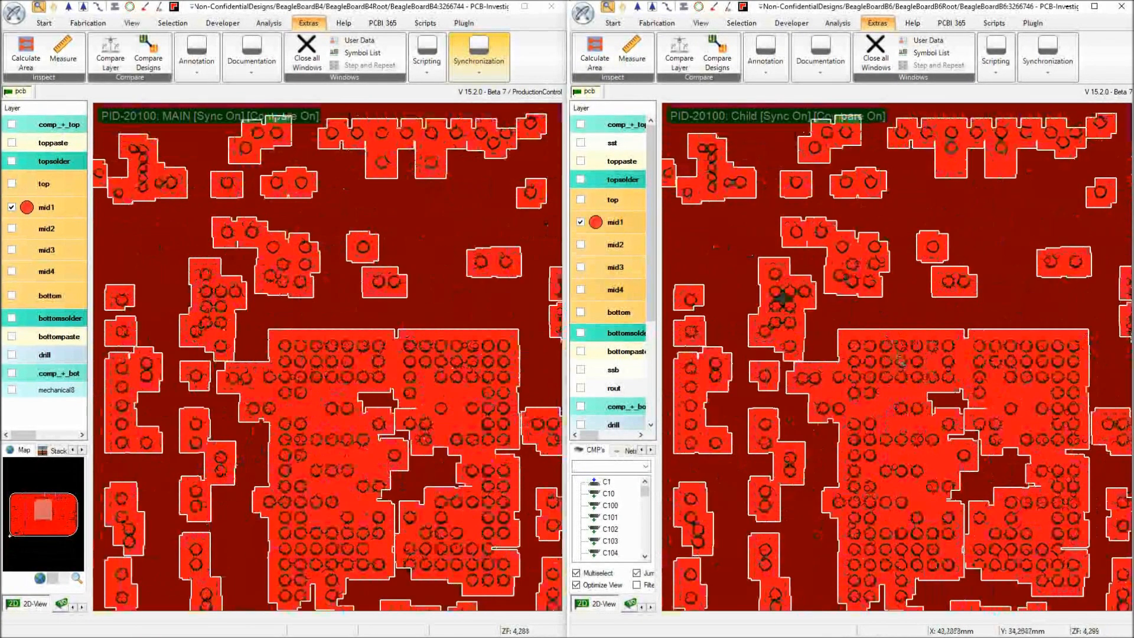
{"action": "scroll", "coordinate": [898, 354], "scroll_direction": "up", "scroll_amount": 3}
{"action": "scroll", "coordinate": [894, 356], "scroll_direction": "up", "scroll_amount": 3}
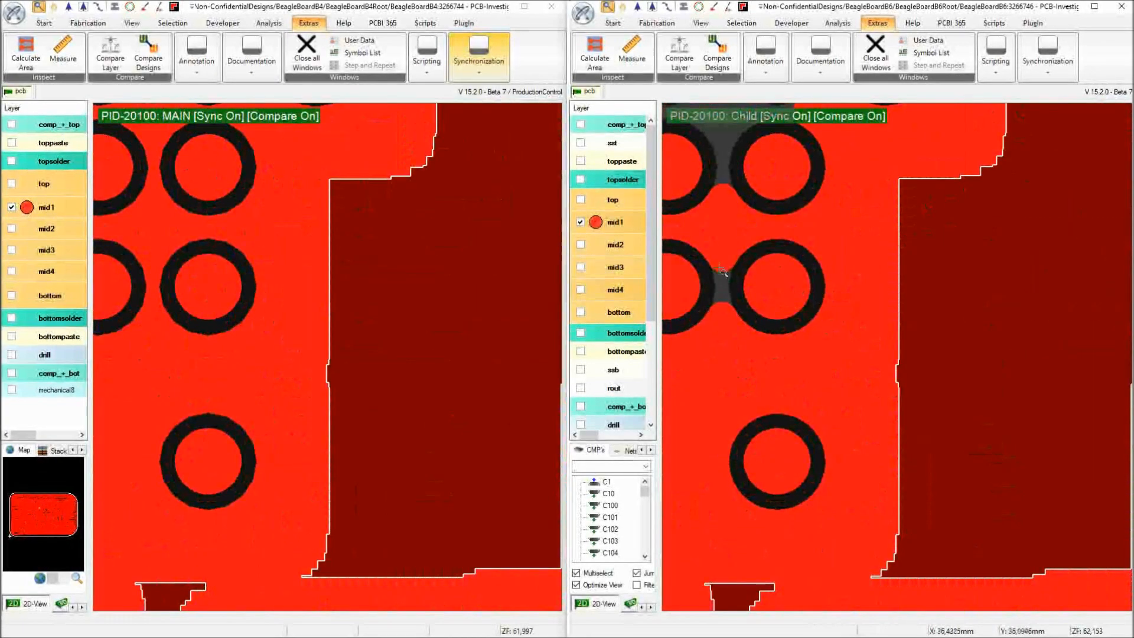
{"action": "scroll", "coordinate": [903, 399], "scroll_direction": "up", "scroll_amount": 2}
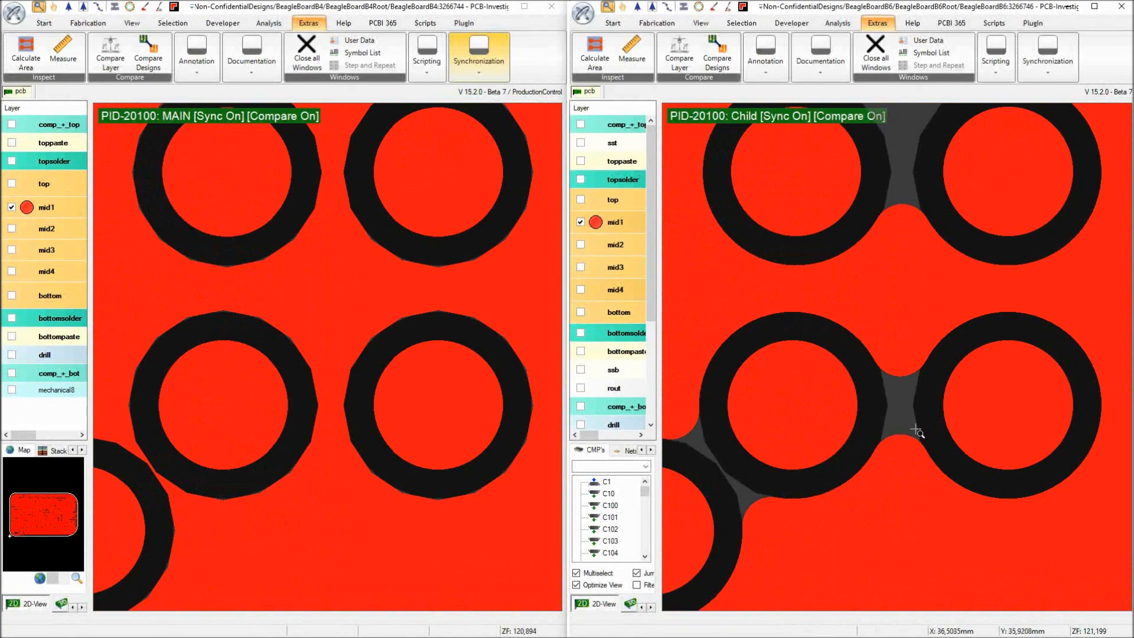
{"action": "scroll", "coordinate": [915, 429], "scroll_direction": "down", "scroll_amount": 3}
{"action": "scroll", "coordinate": [1077, 443], "scroll_direction": "up", "scroll_amount": 2}
{"action": "scroll", "coordinate": [857, 350], "scroll_direction": "up", "scroll_amount": 1}
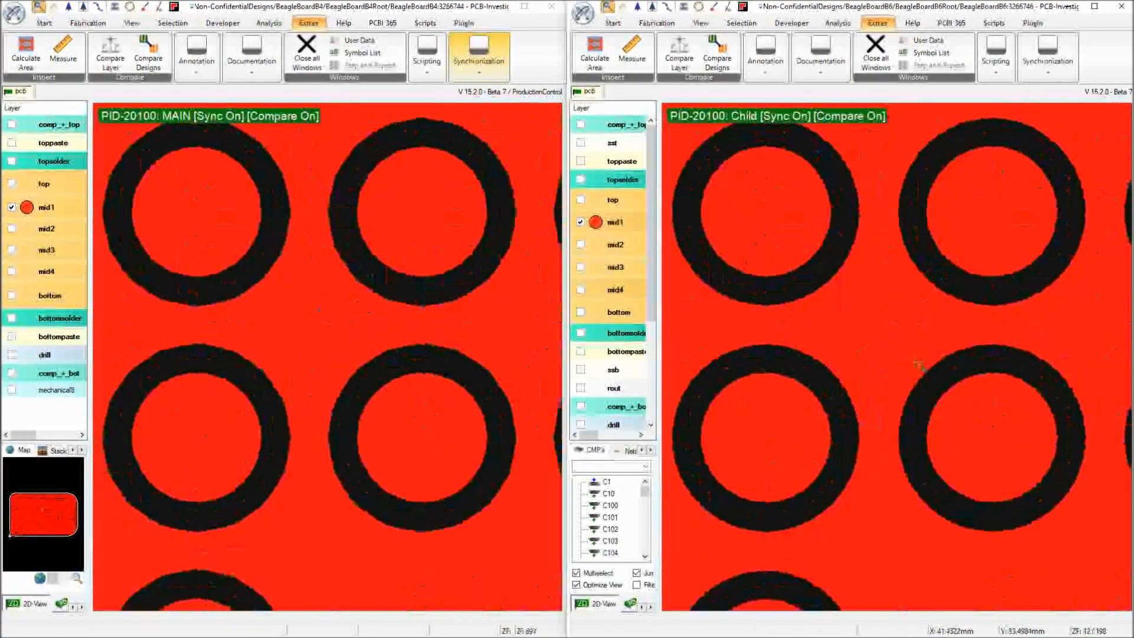
{"action": "scroll", "coordinate": [919, 366], "scroll_direction": "up", "scroll_amount": 6}
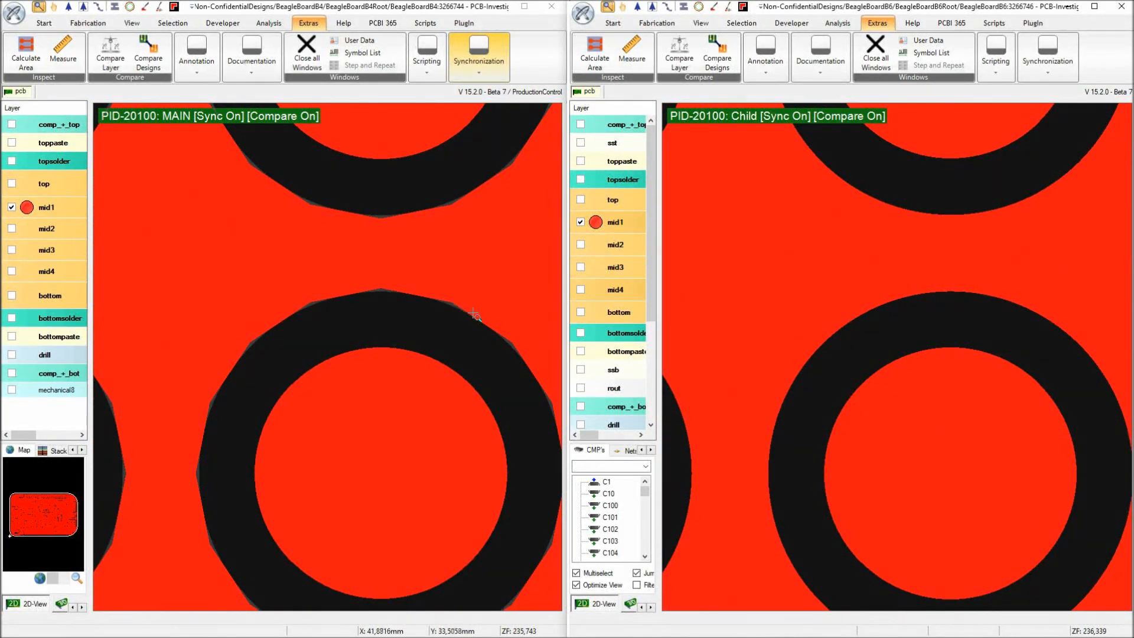
{"action": "scroll", "coordinate": [420, 357], "scroll_direction": "down", "scroll_amount": 3}
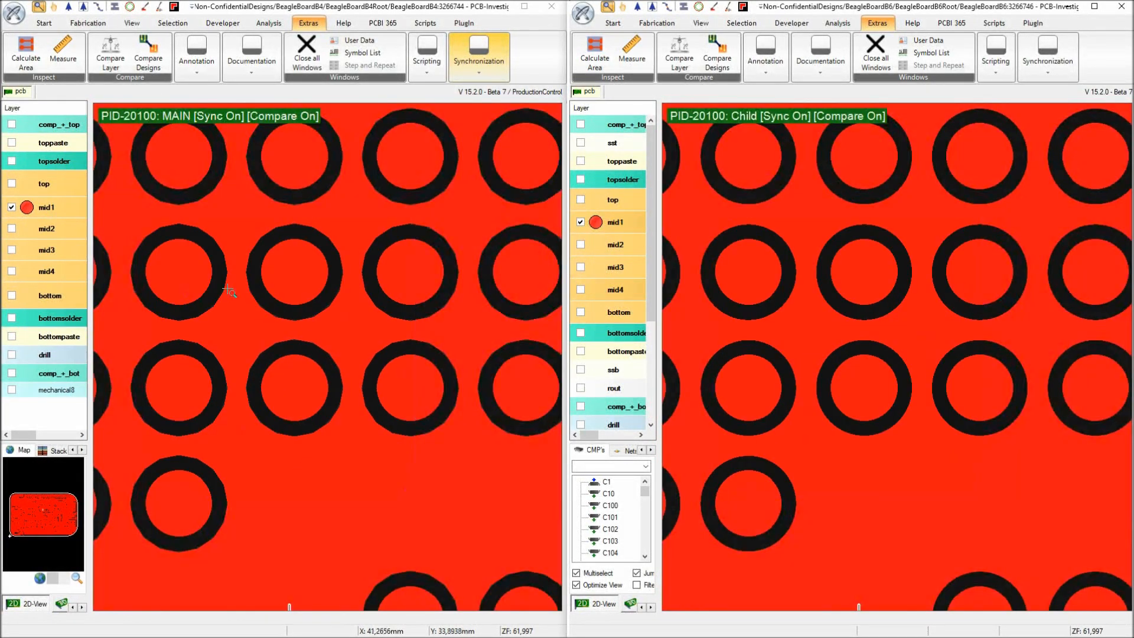
{"action": "right_click_drag", "start_coordinate": [884, 404], "coordinate": [773, 306]}
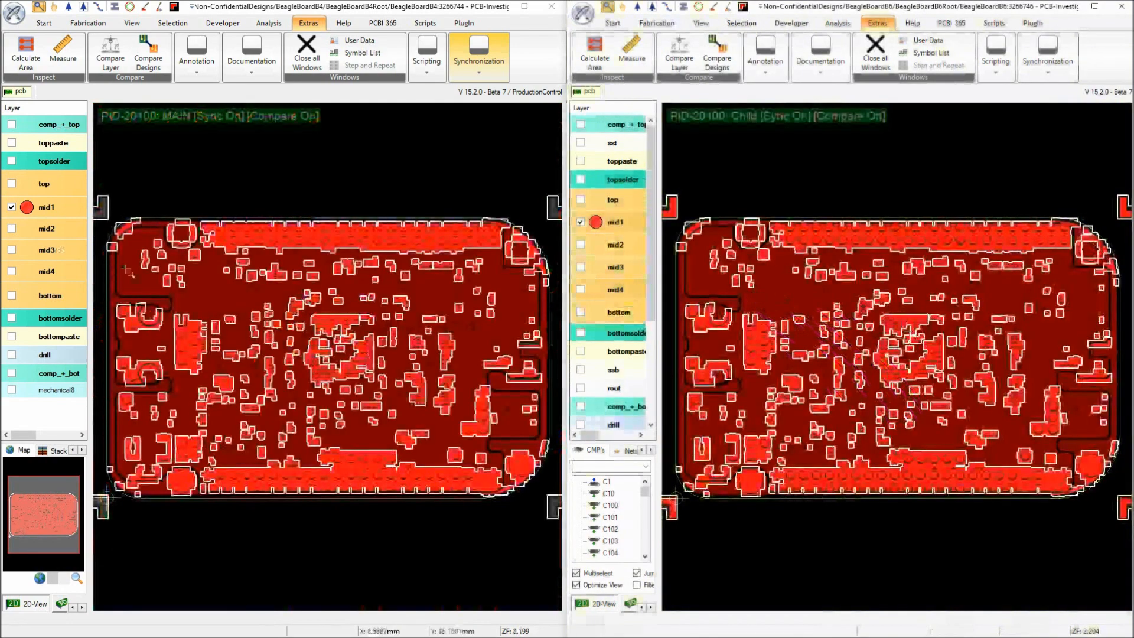
Switch the comparison from mid1 to mid2 and examine the outlined trace and via changes below the board's center
{"action": "left_click", "coordinate": [51, 210]}
{"action": "left_click", "coordinate": [49, 234]}
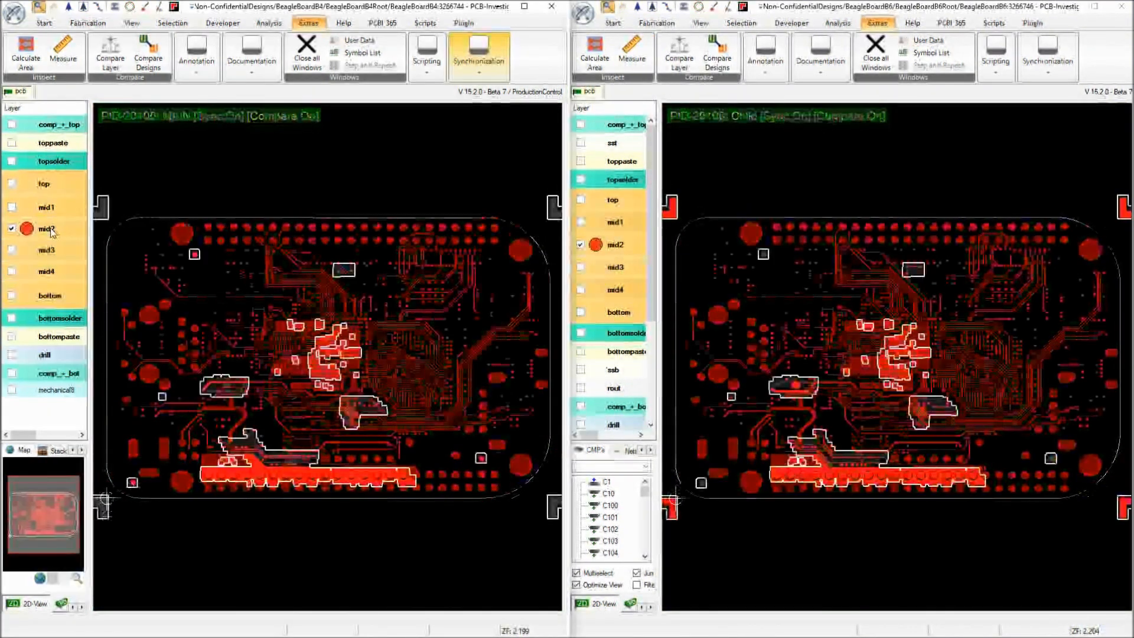
{"action": "scroll", "coordinate": [930, 407], "scroll_direction": "up", "scroll_amount": 5}
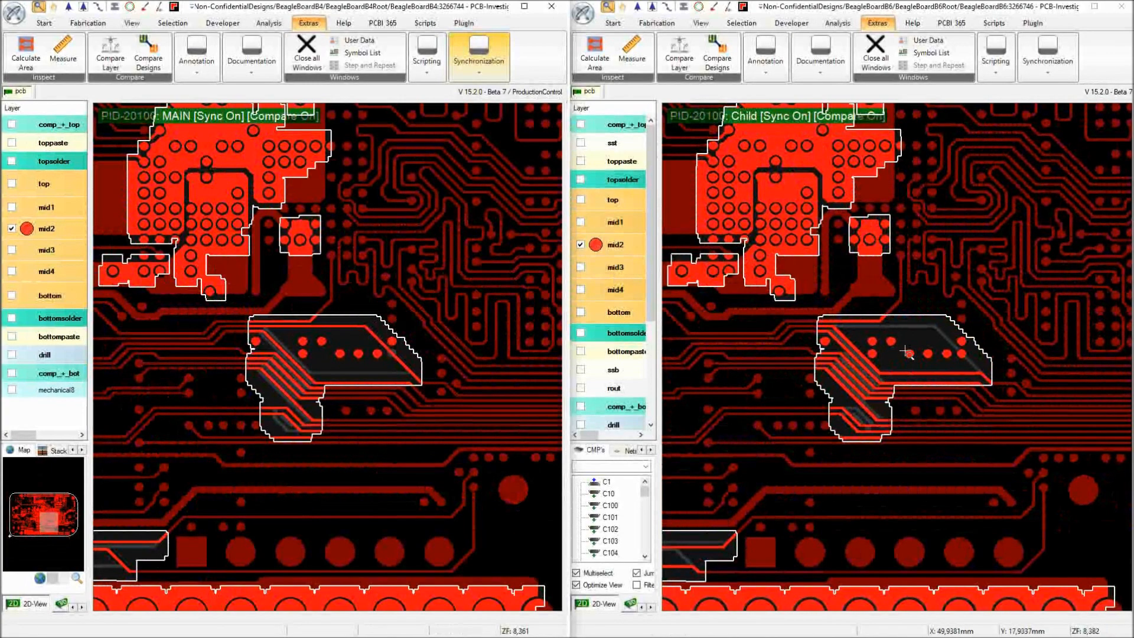
{"action": "scroll", "coordinate": [906, 352], "scroll_direction": "up", "scroll_amount": 5}
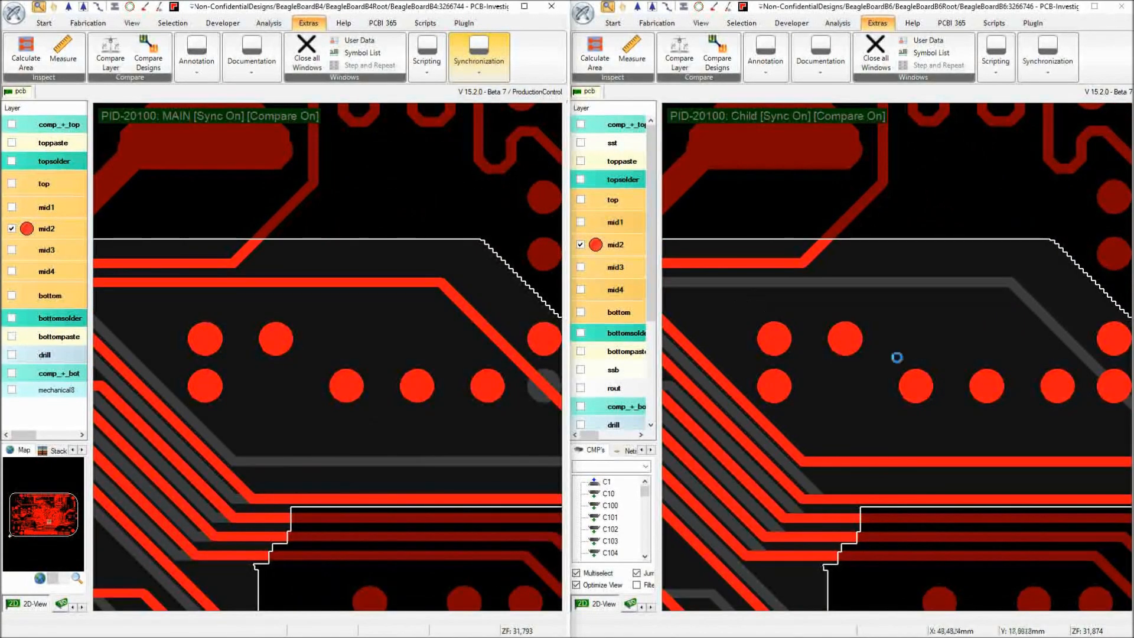
{"action": "scroll", "coordinate": [897, 357], "scroll_direction": "down", "scroll_amount": 5}
{"action": "scroll", "coordinate": [895, 367], "scroll_direction": "up", "scroll_amount": 2}
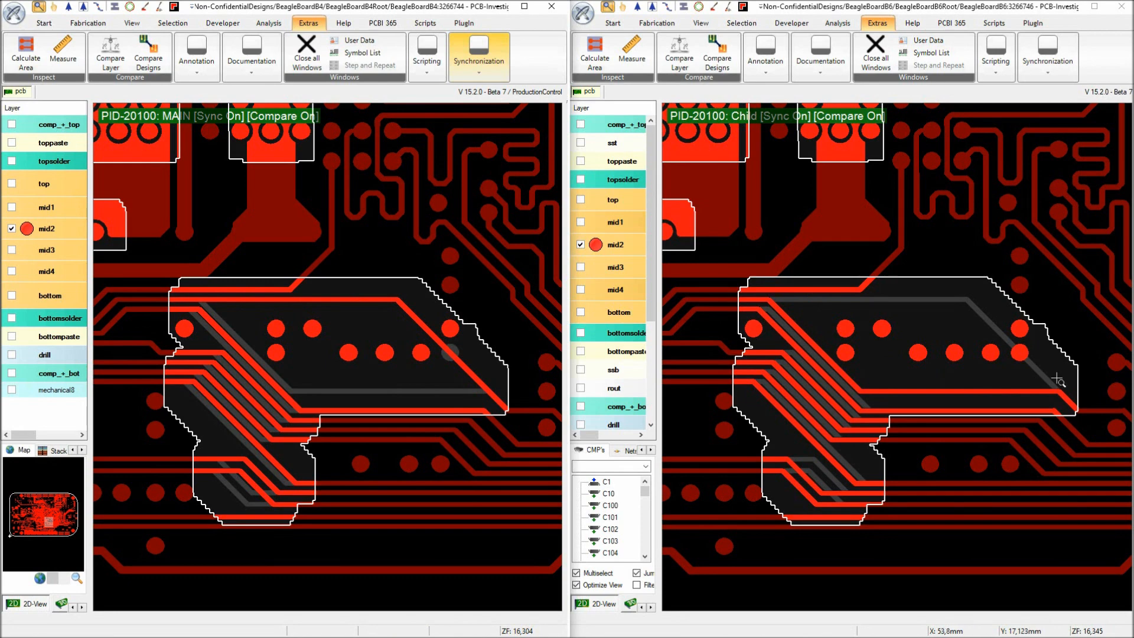
{"action": "mouse_move", "coordinate": [946, 359]}
{"action": "right_mouse_down"}
{"action": "mouse_move", "coordinate": [915, 325]}
{"action": "mouse_move", "coordinate": [874, 307]}
{"action": "right_mouse_up"}
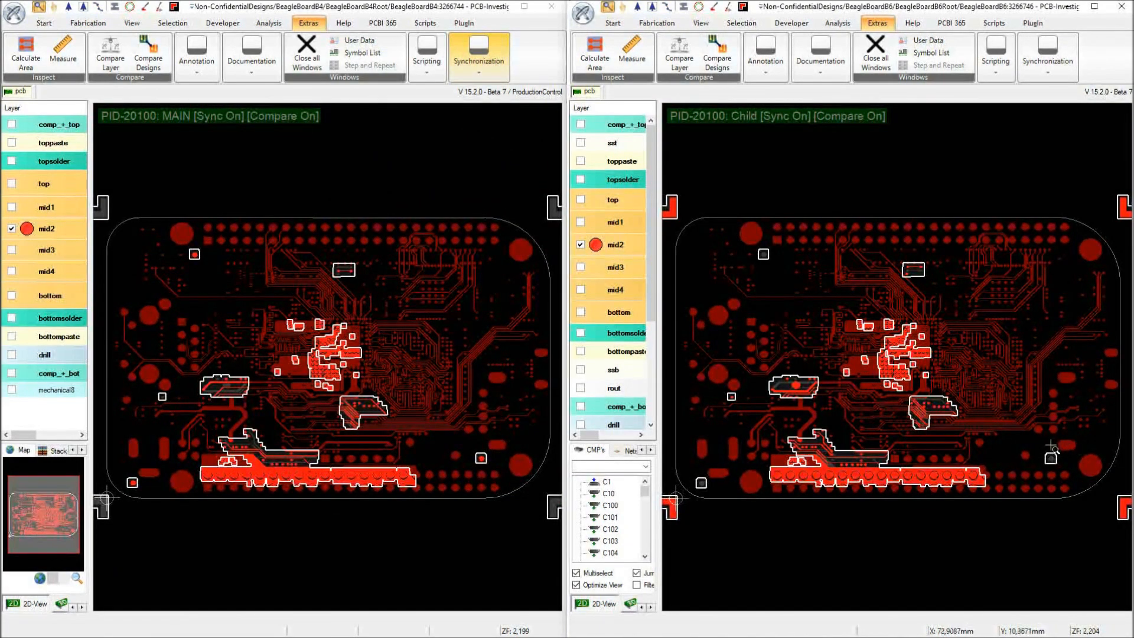
Switch the comparison from mid2 to toppaste and examine the large outlined paste pad and the small pad groups beside it
{"action": "left_click", "coordinate": [40, 230]}
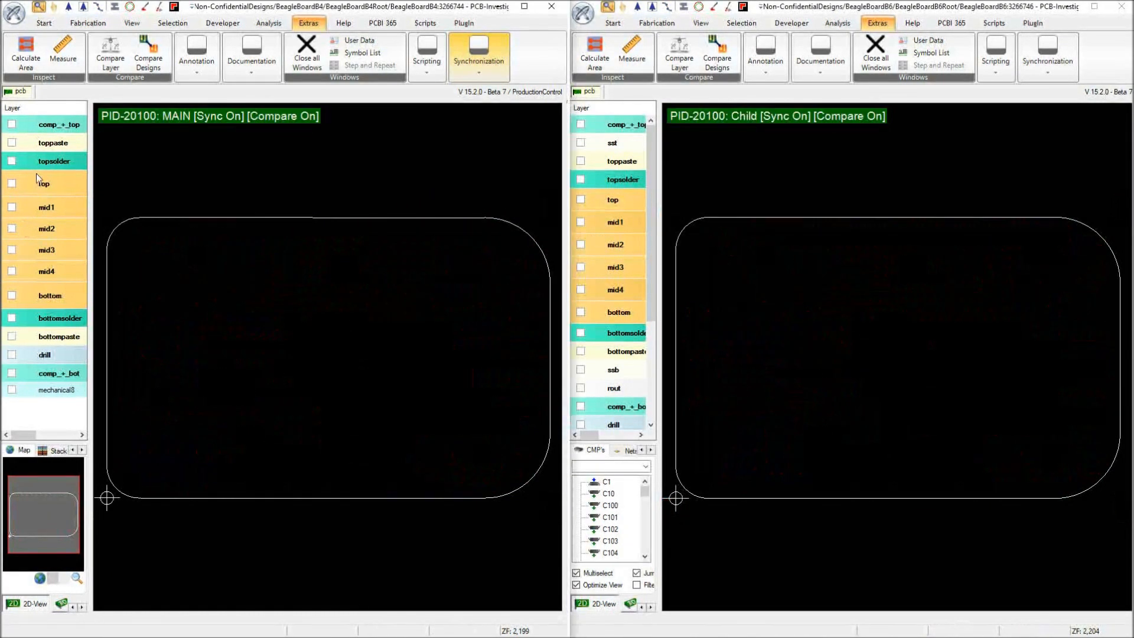
{"action": "left_click", "coordinate": [42, 144]}
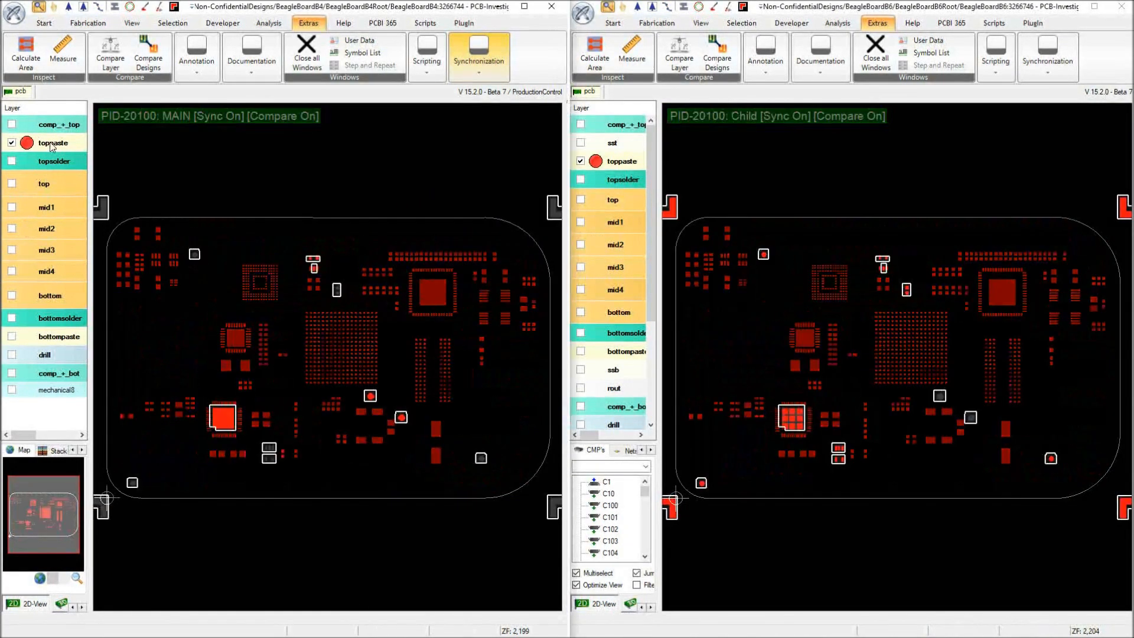
{"action": "scroll", "coordinate": [791, 420], "scroll_direction": "up", "scroll_amount": 5}
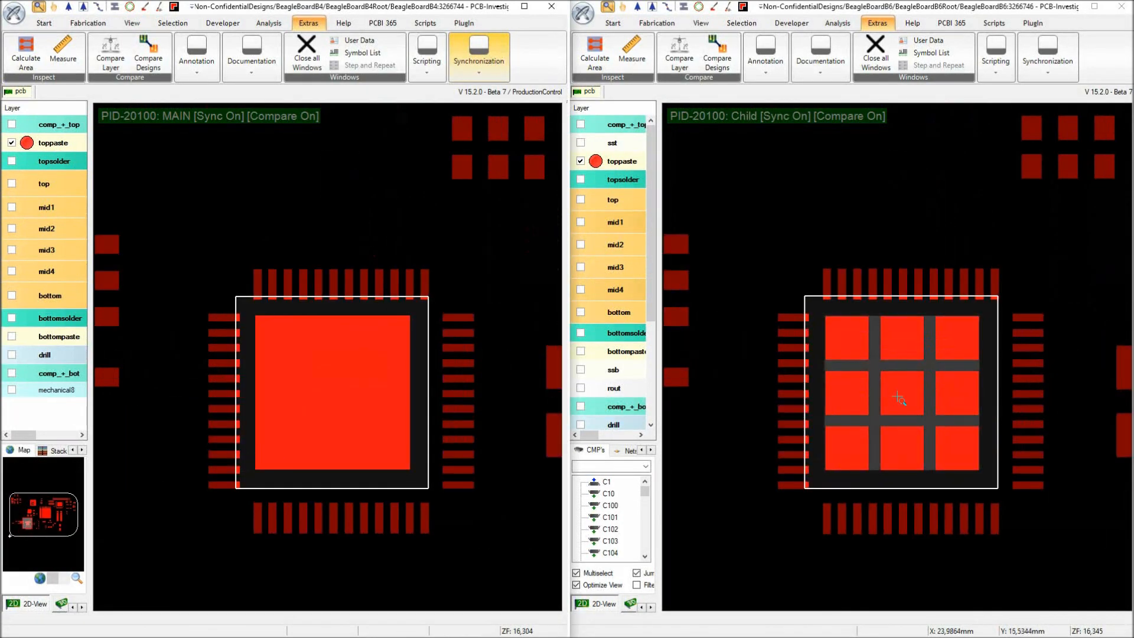
{"action": "scroll", "coordinate": [963, 421], "scroll_direction": "down", "scroll_amount": 3}
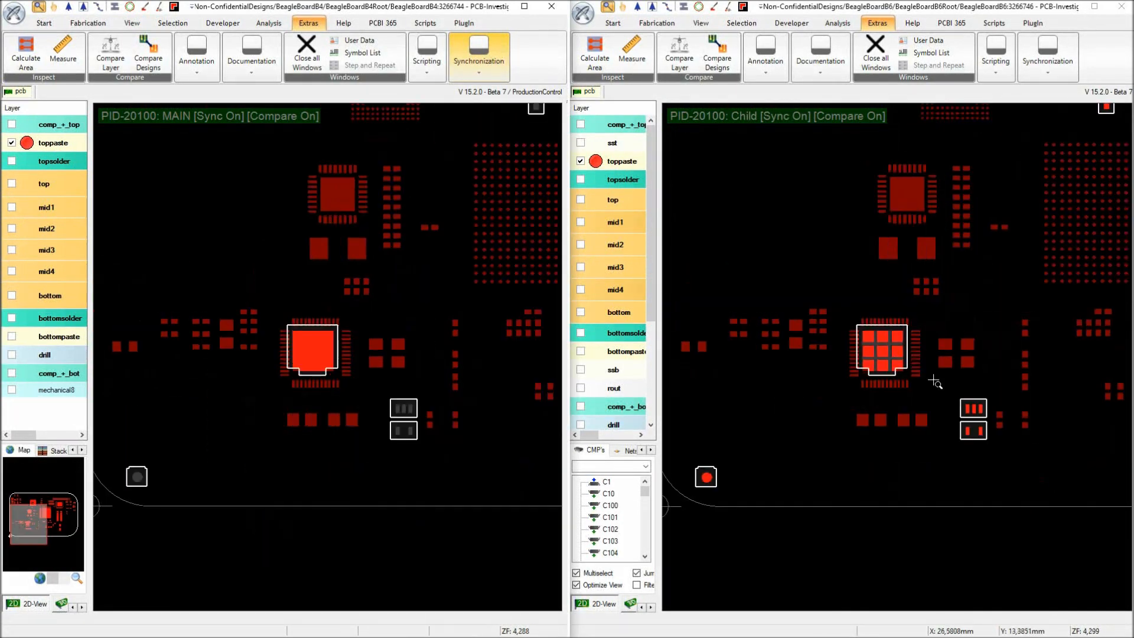
{"action": "scroll", "coordinate": [982, 431], "scroll_direction": "up", "scroll_amount": 2}
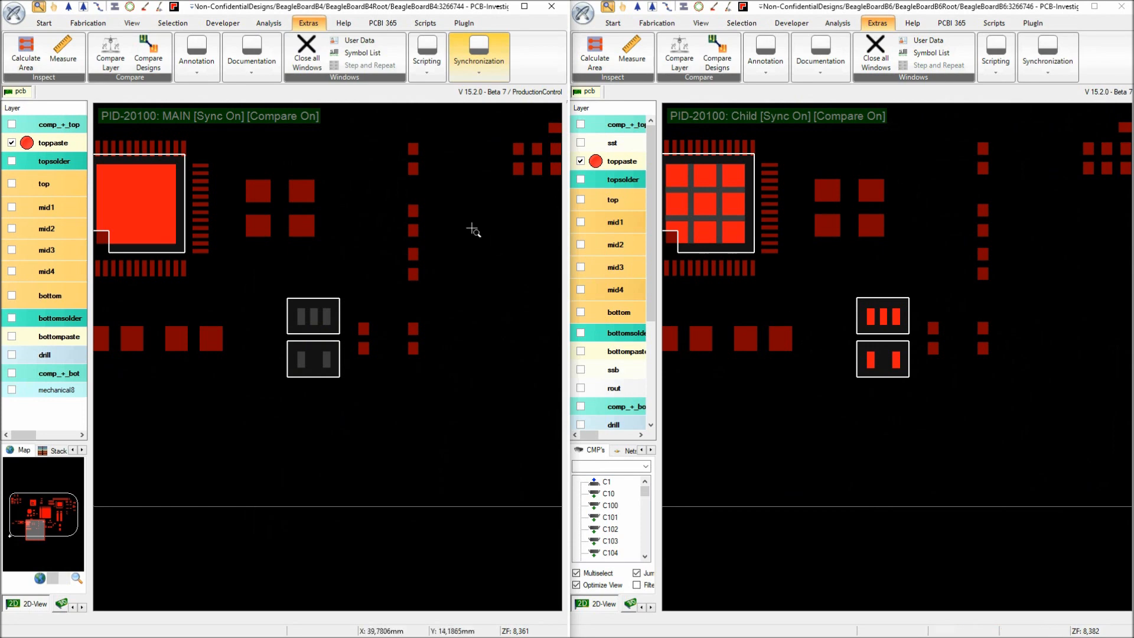
Switch the comparison from toppaste to comp_+_top and examine component U16 and the outlined part above U5
{"action": "left_click", "coordinate": [51, 128]}
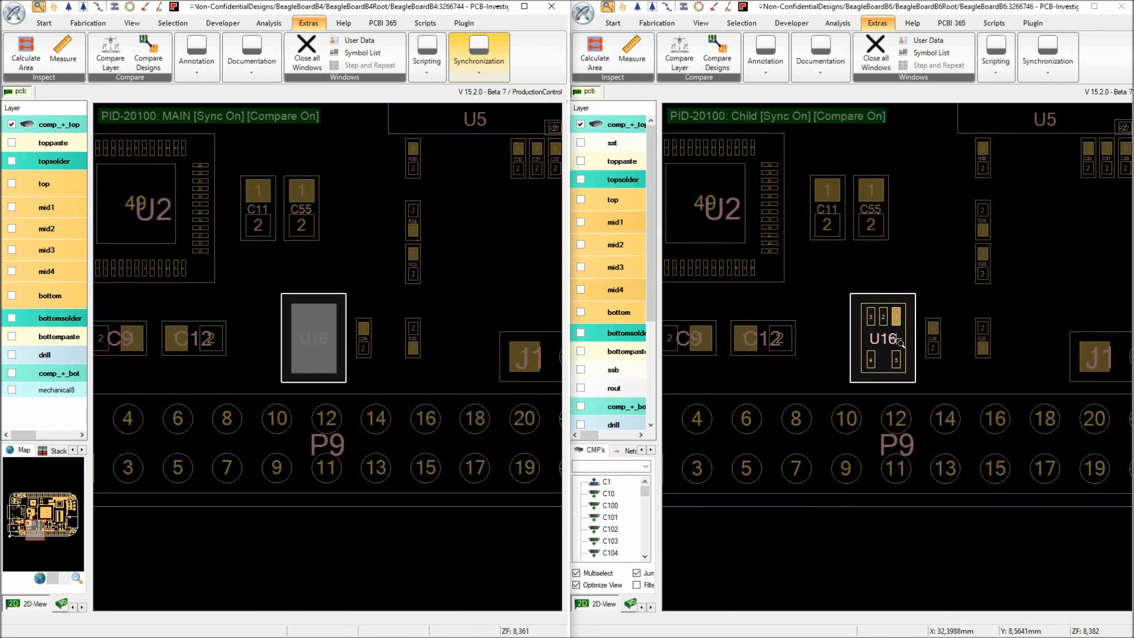
{"action": "right_click_drag", "start_coordinate": [919, 359], "coordinate": [941, 408]}
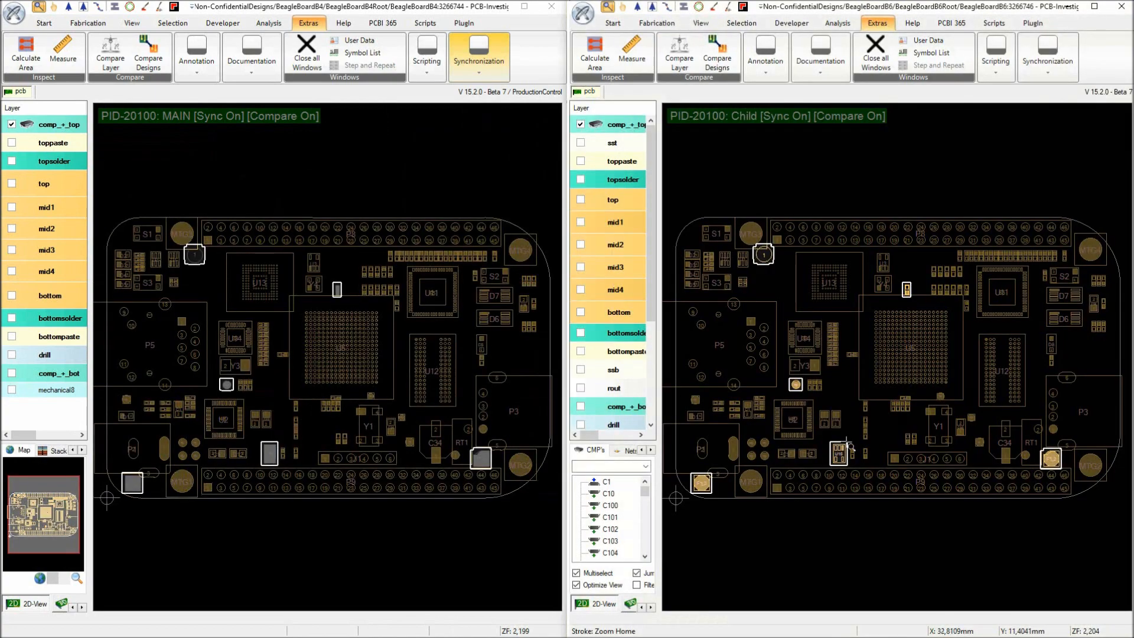
{"action": "left_click", "coordinate": [904, 298]}
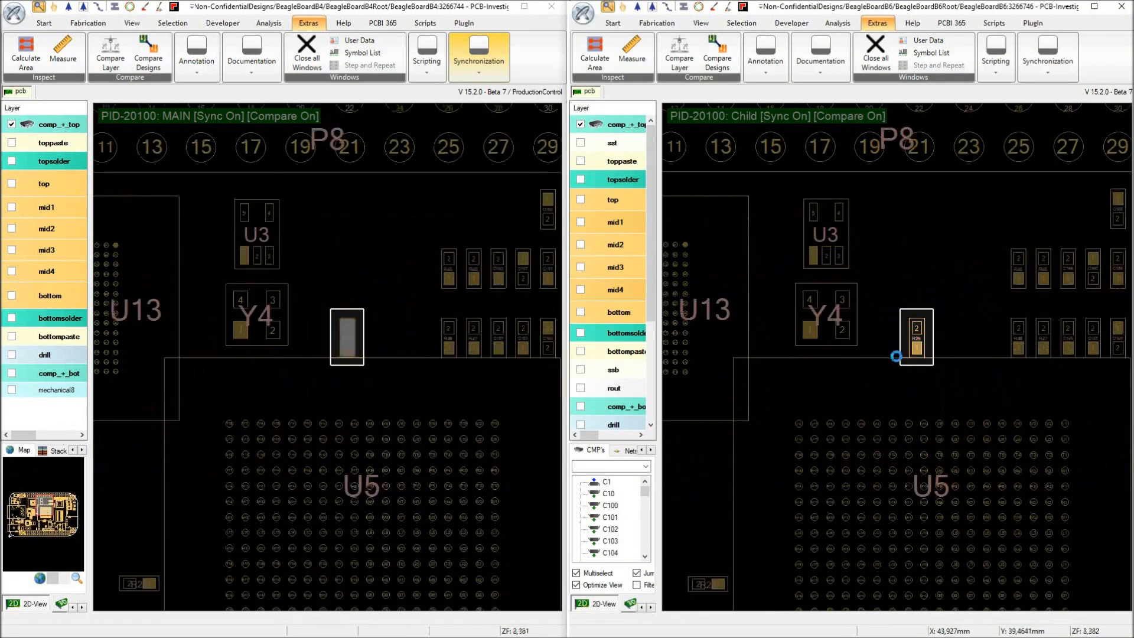
{"action": "scroll", "coordinate": [939, 366], "scroll_direction": "down", "scroll_amount": 4}
{"action": "right_click_drag", "start_coordinate": [931, 415], "coordinate": [787, 324]}
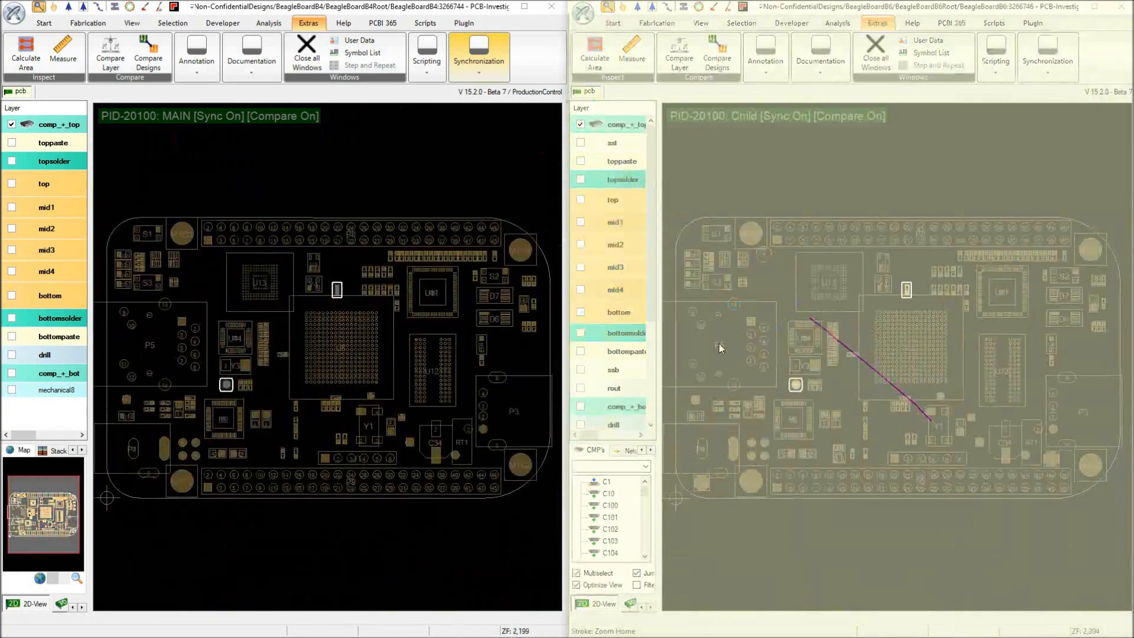
Switch the comparison from comp_+_top to bottom and examine the outlined traces and pads near the board's right edge
{"action": "left_click", "coordinate": [51, 126]}
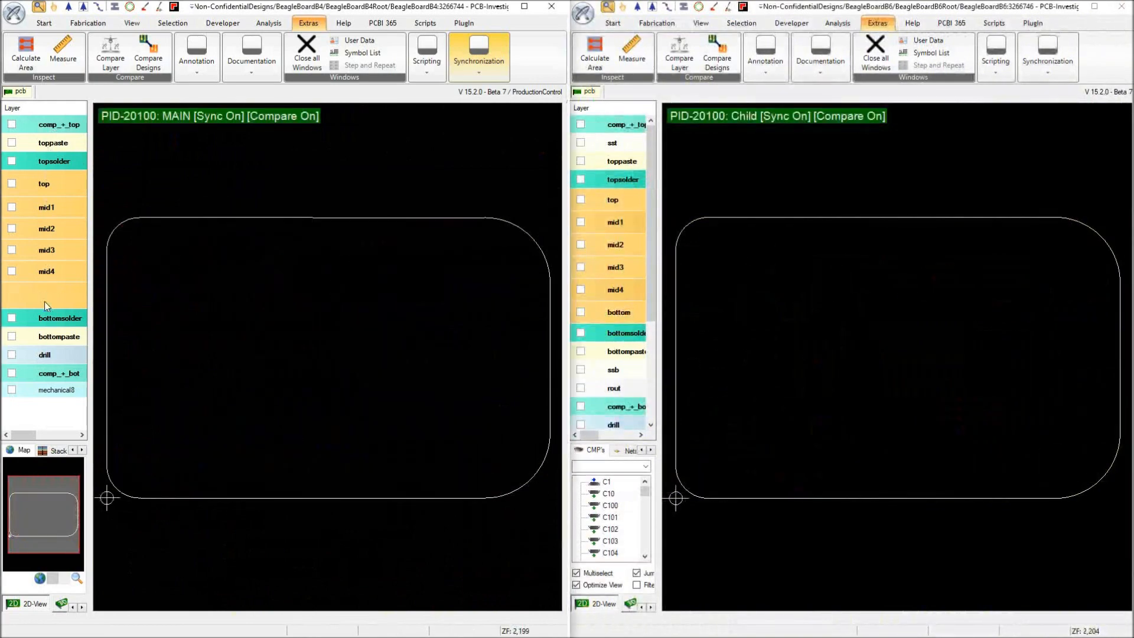
{"action": "left_click", "coordinate": [49, 297]}
{"action": "left_click", "coordinate": [923, 316]}
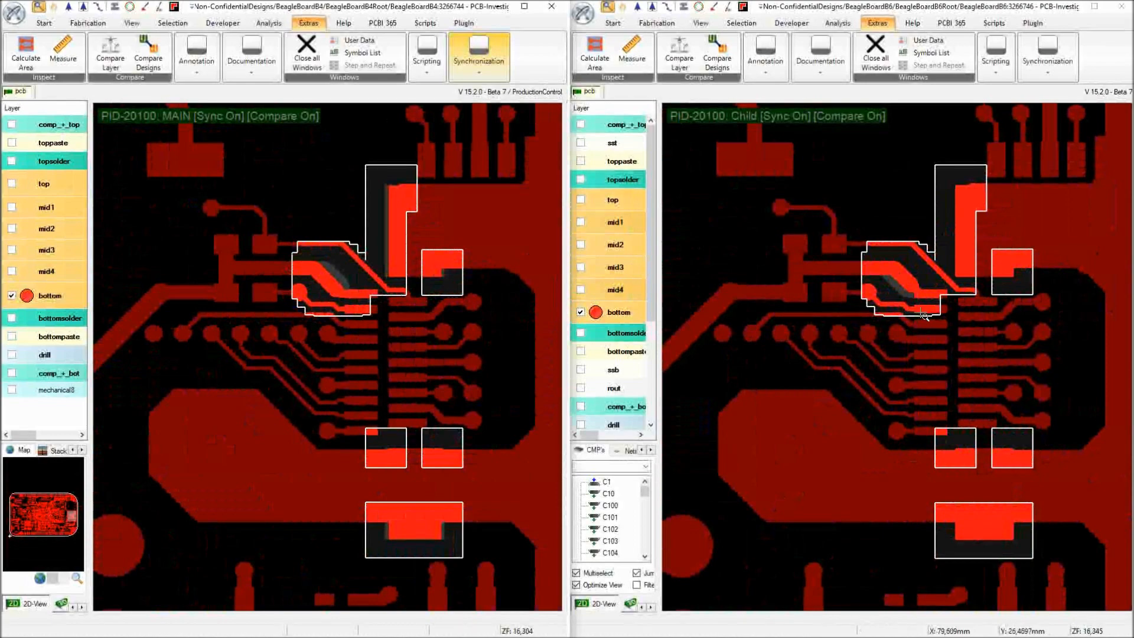
{"action": "right_click_drag", "start_coordinate": [901, 357], "coordinate": [752, 260]}
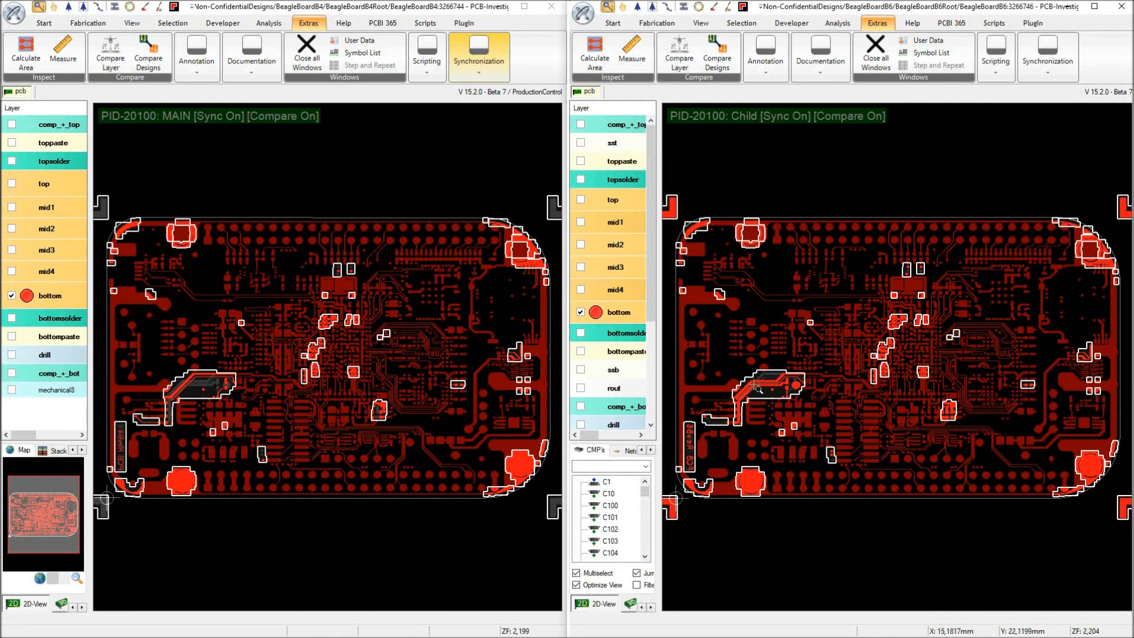
Examine the outlined rerouted traces on the bottom layer in the left part of the board
{"action": "scroll", "coordinate": [754, 385], "scroll_direction": "up", "scroll_amount": 5}
{"action": "scroll", "coordinate": [896, 357], "scroll_direction": "up", "scroll_amount": 2}
{"action": "scroll", "coordinate": [866, 356], "scroll_direction": "down", "scroll_amount": 4}
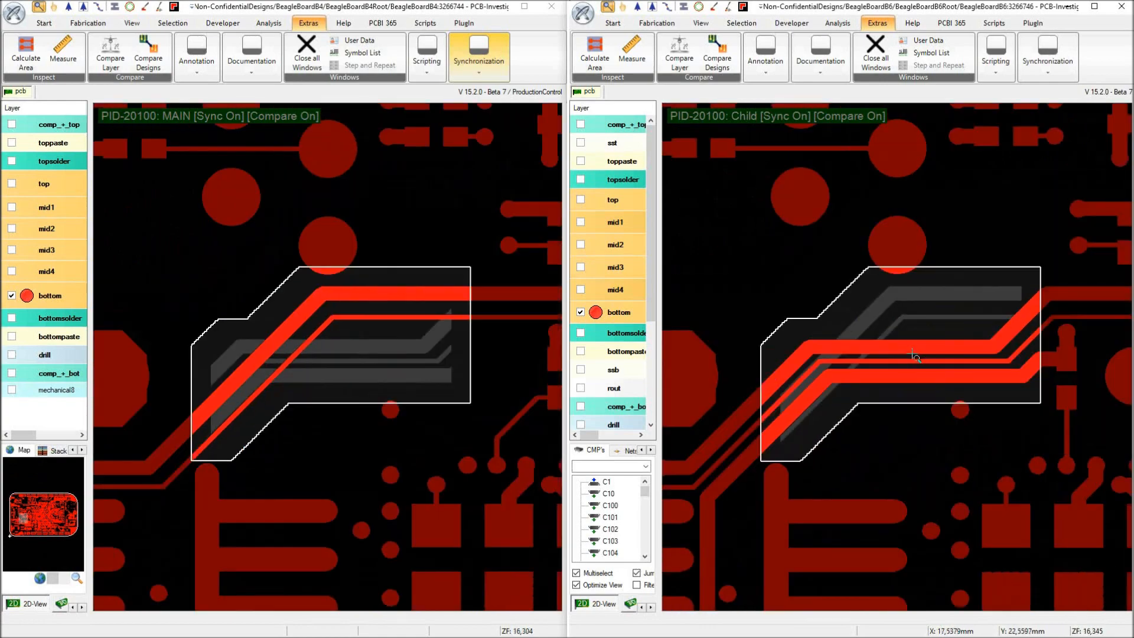
{"action": "scroll", "coordinate": [910, 352], "scroll_direction": "up", "scroll_amount": 2}
{"action": "scroll", "coordinate": [897, 359], "scroll_direction": "down", "scroll_amount": 6}
{"action": "right_click_drag", "start_coordinate": [826, 254], "coordinate": [954, 367]}
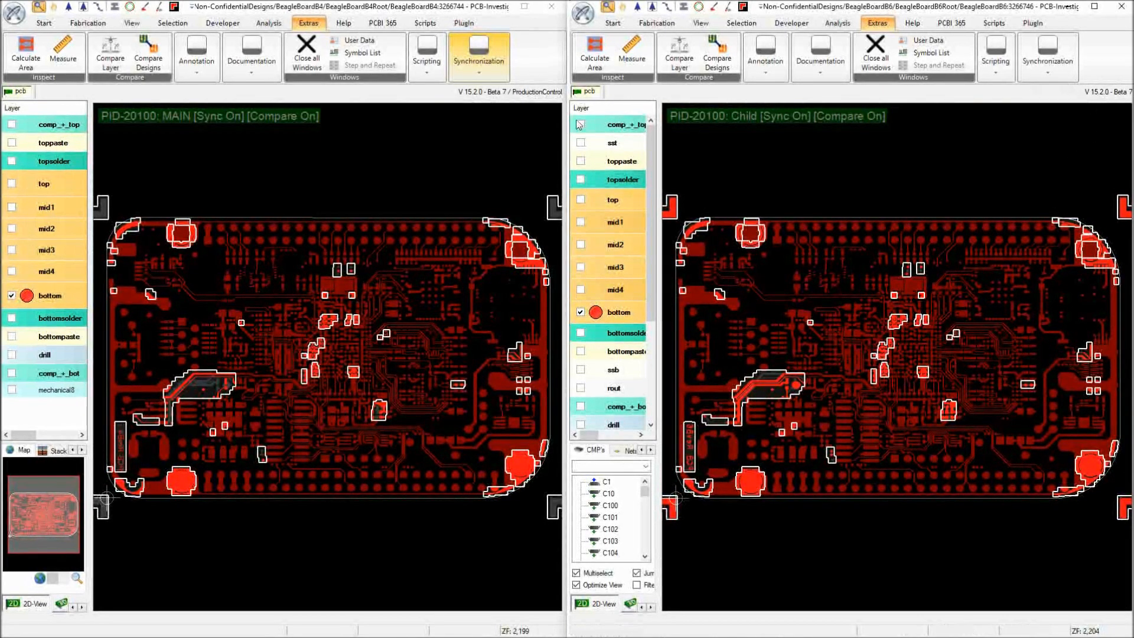
Change the child instance's synchronization options from image compare to list compare
{"action": "left_click", "coordinate": [1047, 62]}
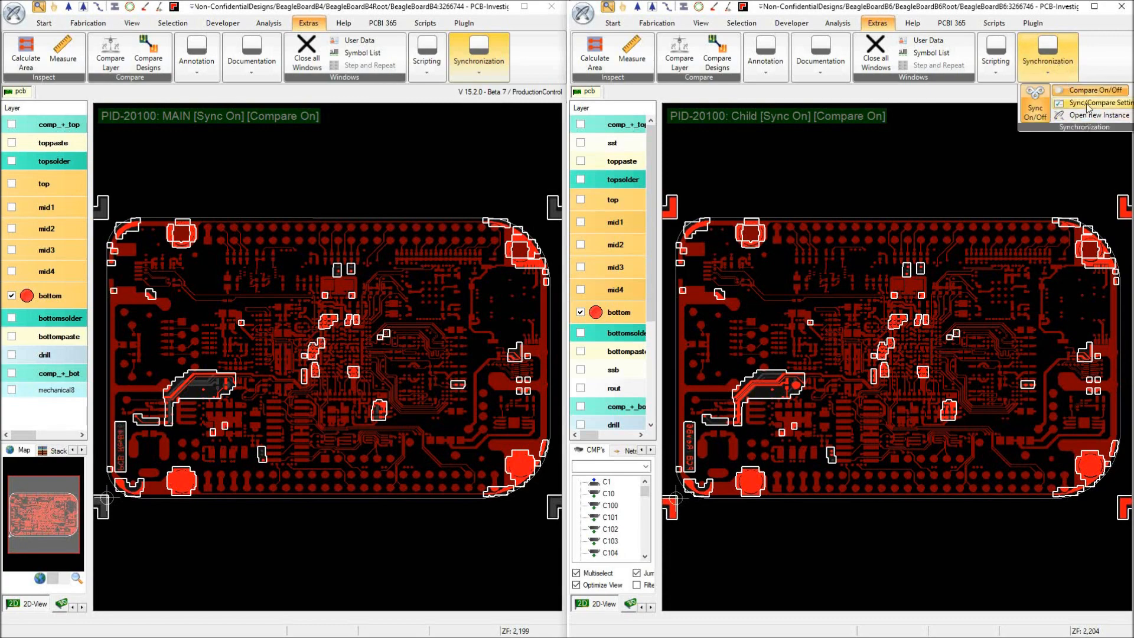
{"action": "left_click", "coordinate": [1088, 104]}
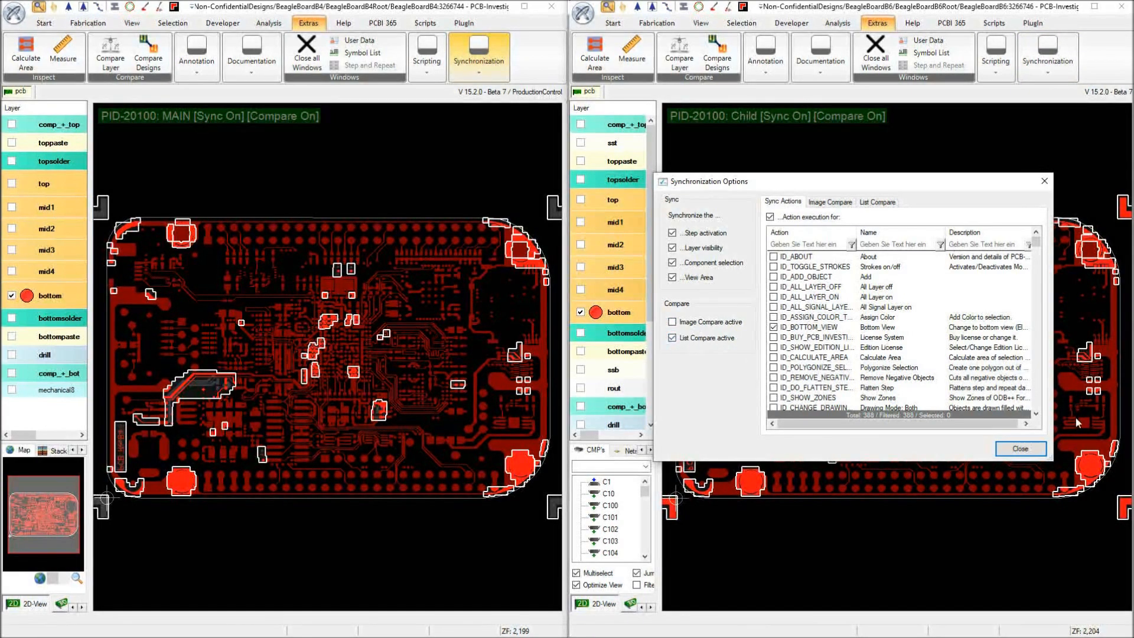
{"action": "left_click", "coordinate": [1020, 448]}
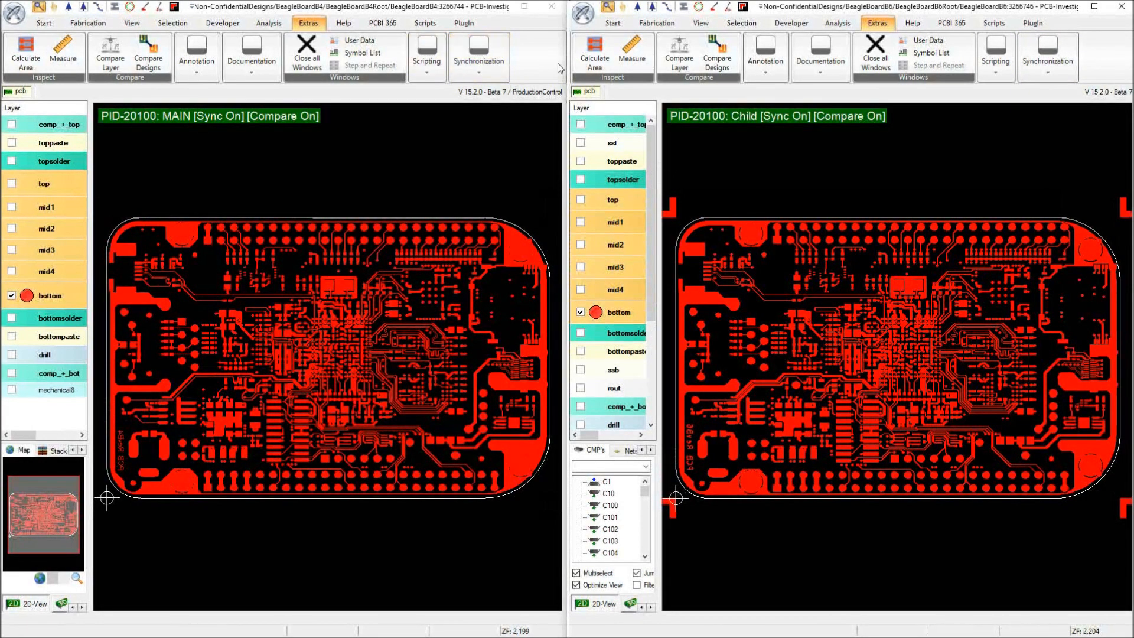
Open the Component Manager in the child instance and move its window over the BeagleBoardB6 design
{"action": "left_click", "coordinate": [792, 23]}
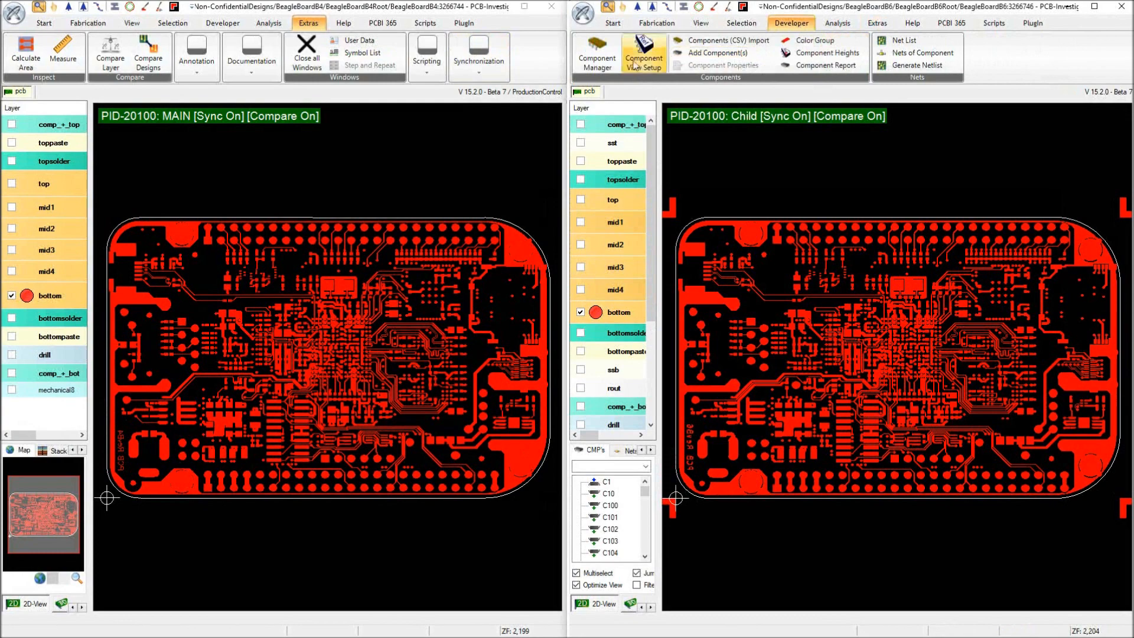
{"action": "left_click", "coordinate": [597, 55]}
{"action": "left_click_drag", "start_coordinate": [262, 31], "coordinate": [826, 144]}
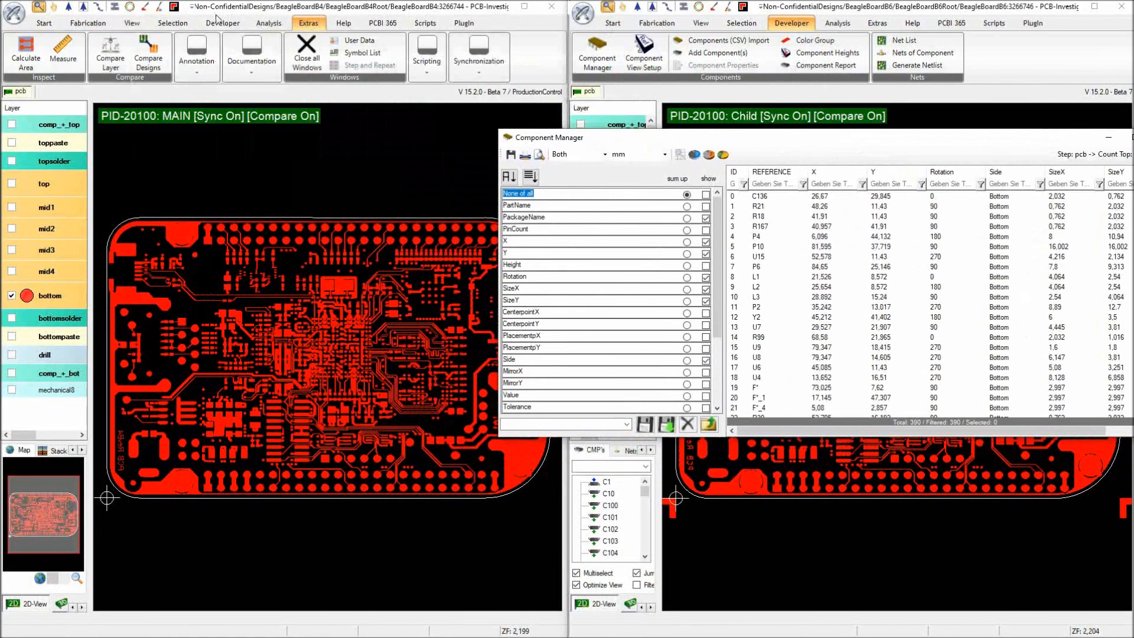
Open the Component Manager in the main instance and move its window over the BeagleBoardB4 design
{"action": "left_click", "coordinate": [220, 23]}
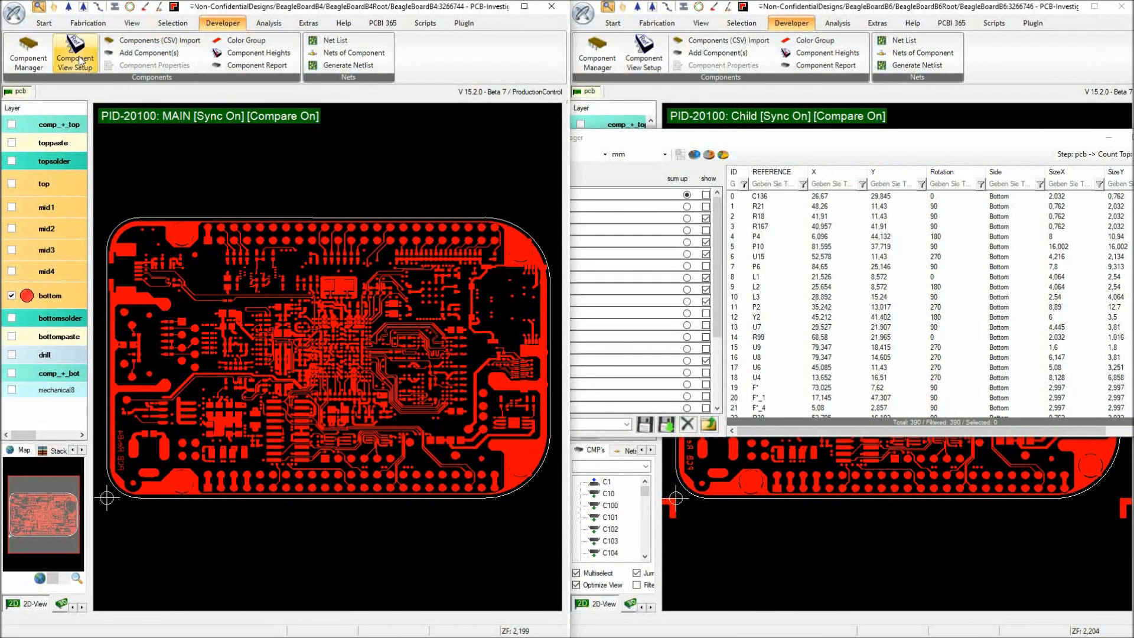
{"action": "left_click", "coordinate": [28, 55]}
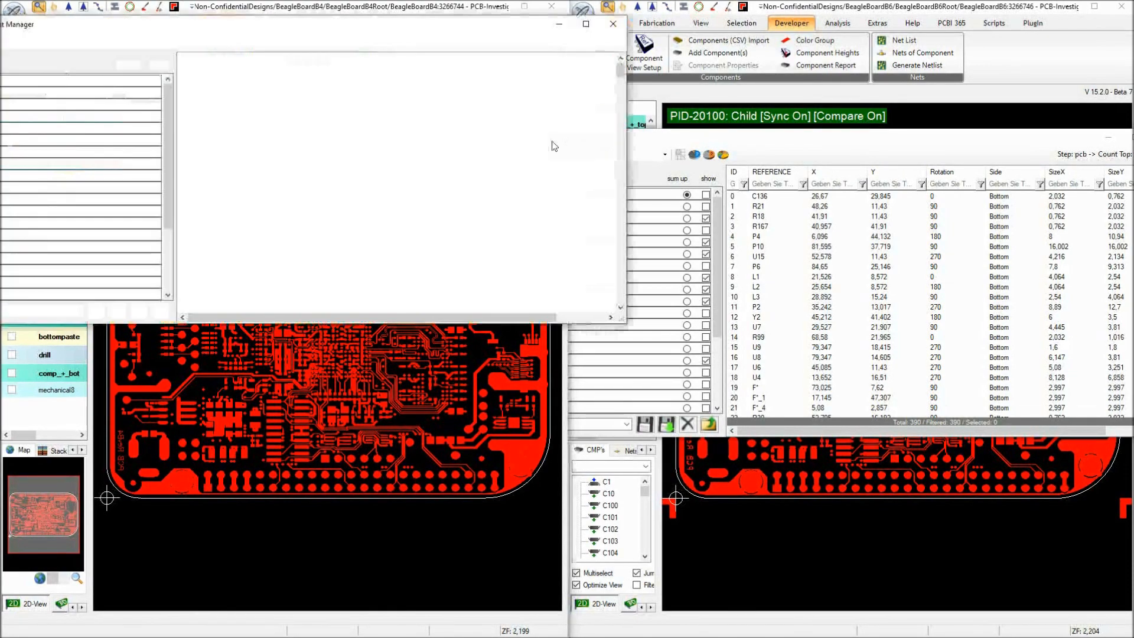
{"action": "left_click_drag", "start_coordinate": [494, 24], "coordinate": [554, 90]}
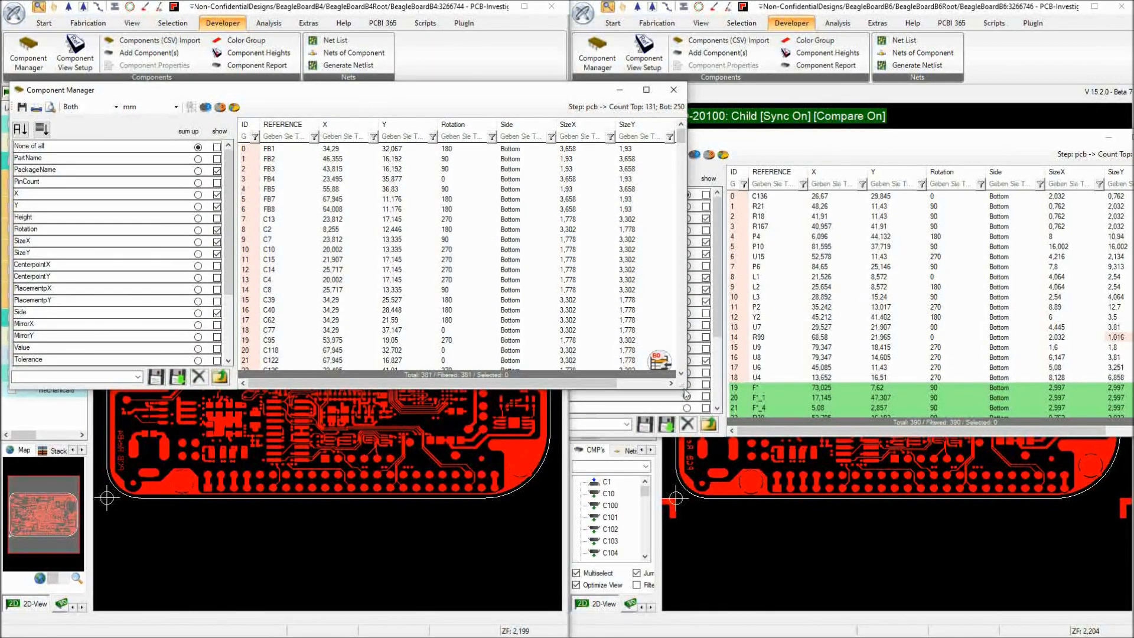
Resize and reposition both Component Manager windows so the two component lists are fully visible side by side
{"action": "left_click_drag", "start_coordinate": [680, 384], "coordinate": [524, 541]}
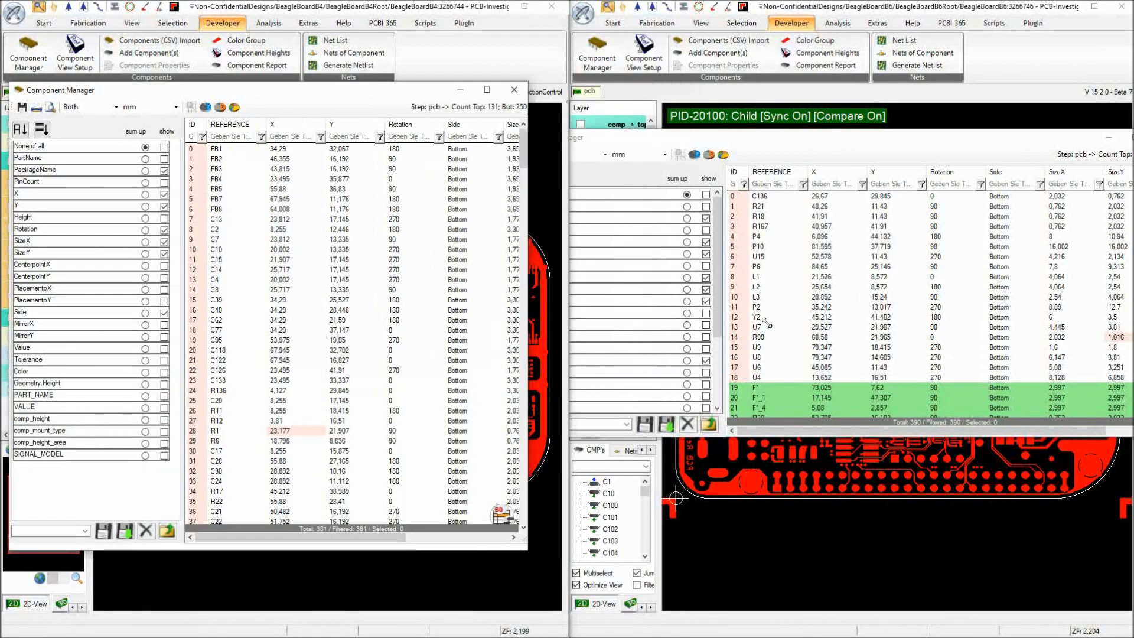
{"action": "left_click_drag", "start_coordinate": [815, 140], "coordinate": [895, 94]}
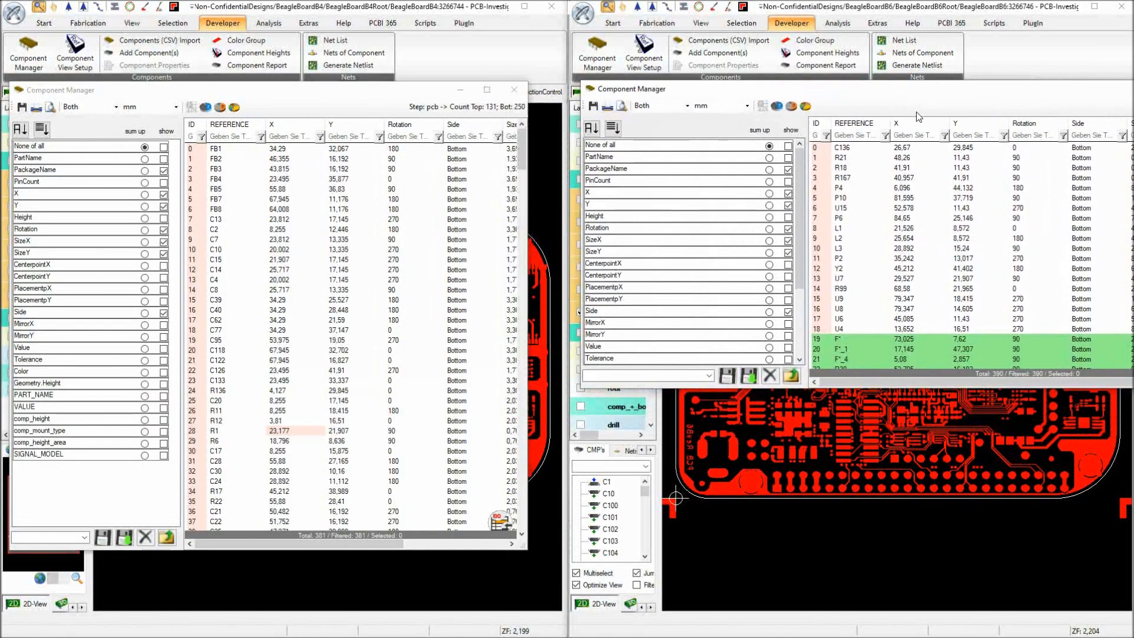
{"action": "left_click_drag", "start_coordinate": [1133, 387], "coordinate": [1104, 557]}
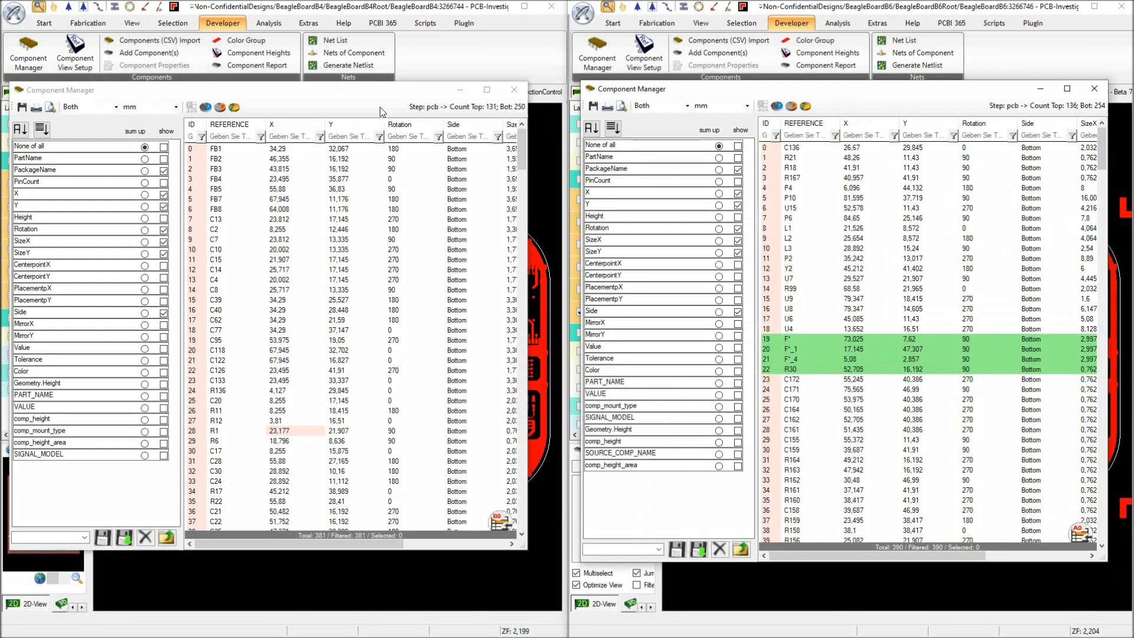
{"action": "left_click_drag", "start_coordinate": [377, 94], "coordinate": [427, 95]}
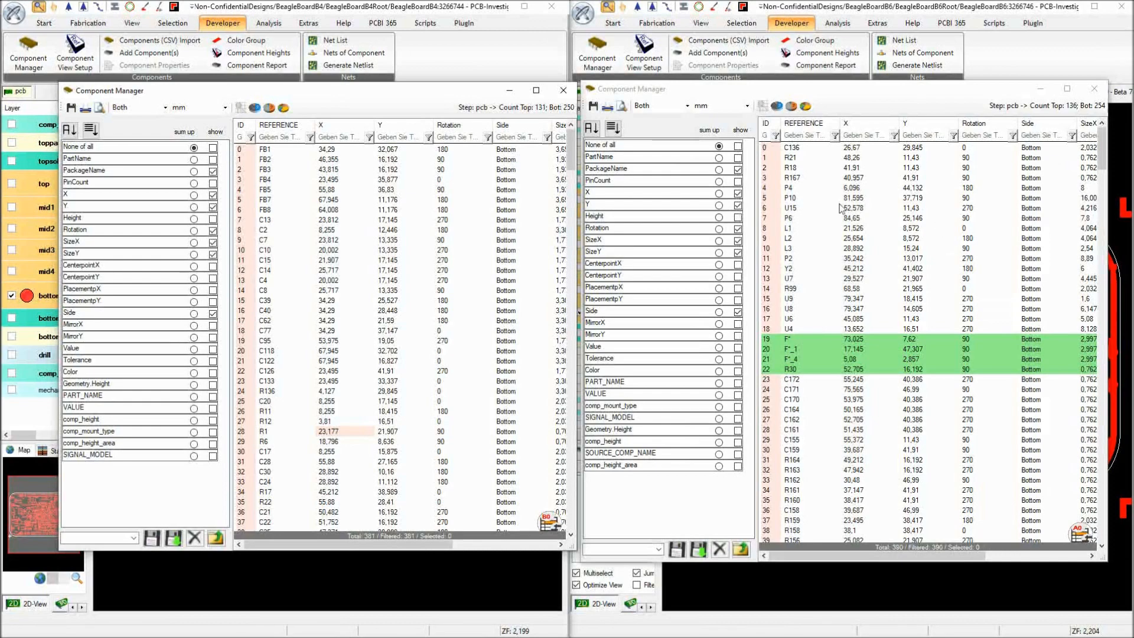
Sort the synchronized component lists by REFERENCE and adjust the position of the main instance's Component Manager
{"action": "scroll", "coordinate": [840, 250], "scroll_direction": "down", "scroll_amount": 2}
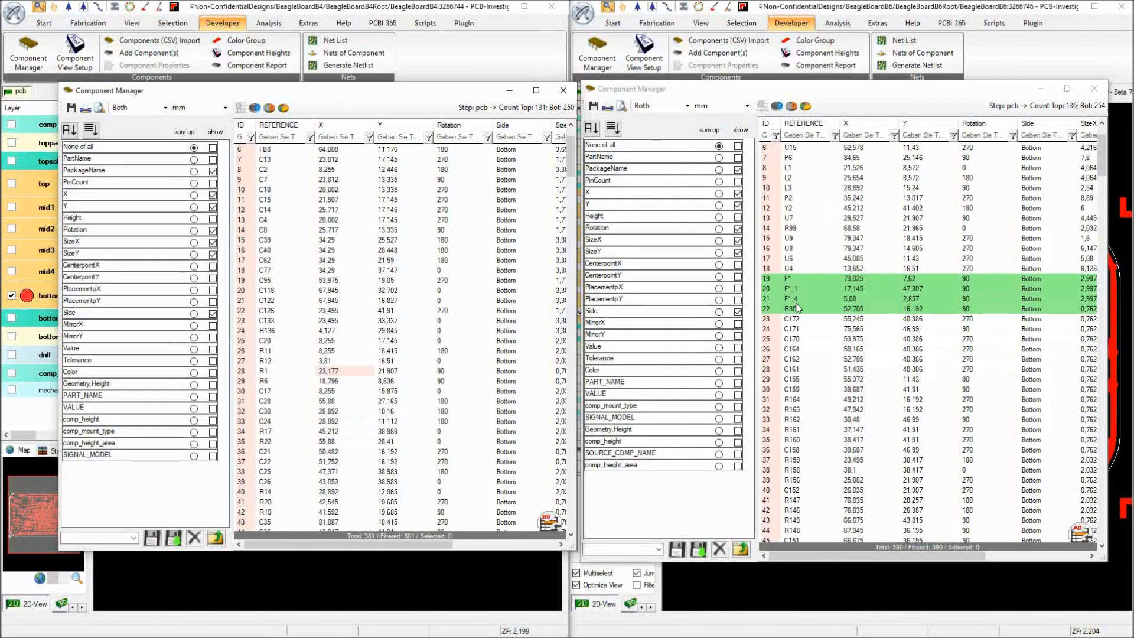
{"action": "left_click", "coordinate": [797, 124]}
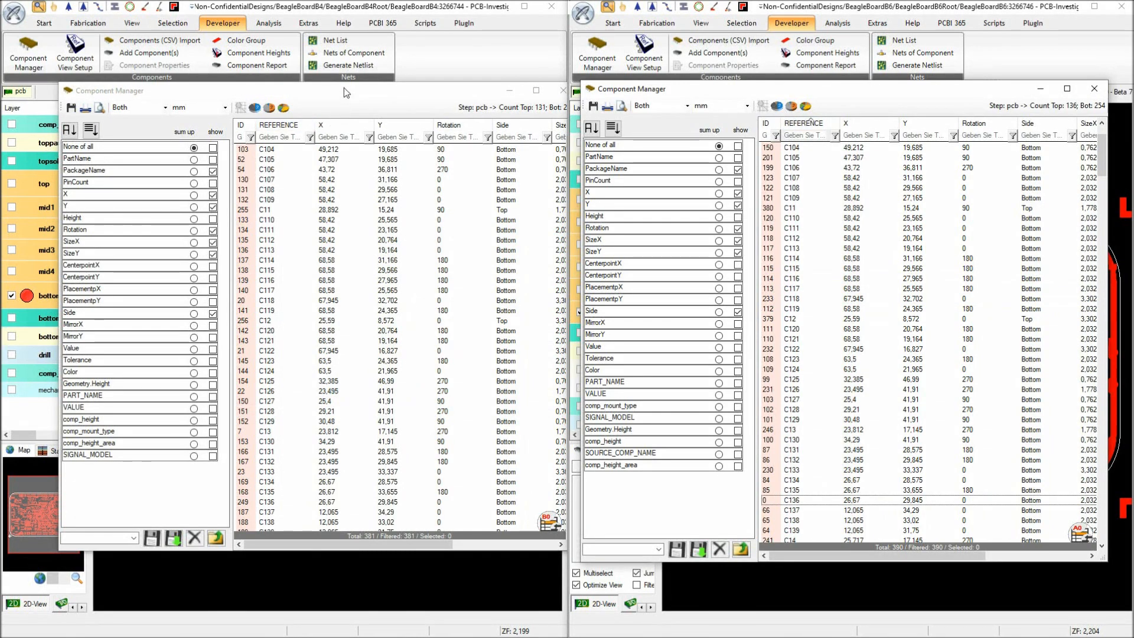
{"action": "left_click_drag", "start_coordinate": [343, 91], "coordinate": [331, 95]}
Go through both component lists in parallel and examine the highlighted differences in X, Y and rotation
{"action": "scroll", "coordinate": [444, 301], "scroll_direction": "down", "scroll_amount": 4}
{"action": "scroll", "coordinate": [444, 301], "scroll_direction": "down", "scroll_amount": 3}
{"action": "scroll", "coordinate": [444, 302], "scroll_direction": "up", "scroll_amount": 6}
{"action": "left_click", "coordinate": [534, 527]}
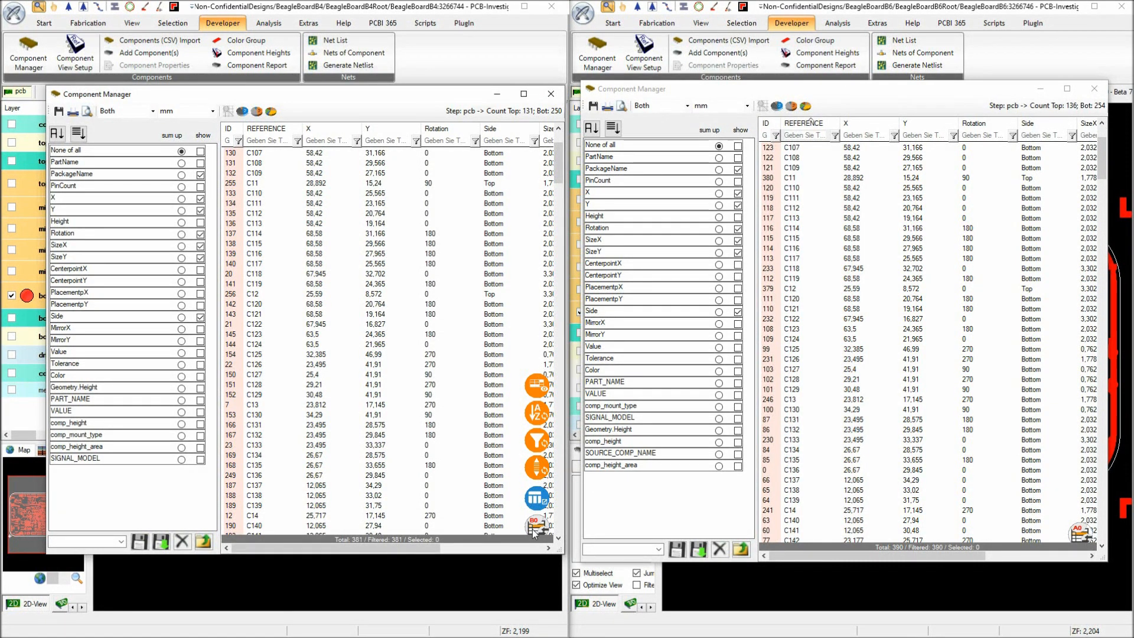
{"action": "scroll", "coordinate": [896, 300], "scroll_direction": "down", "scroll_amount": 20}
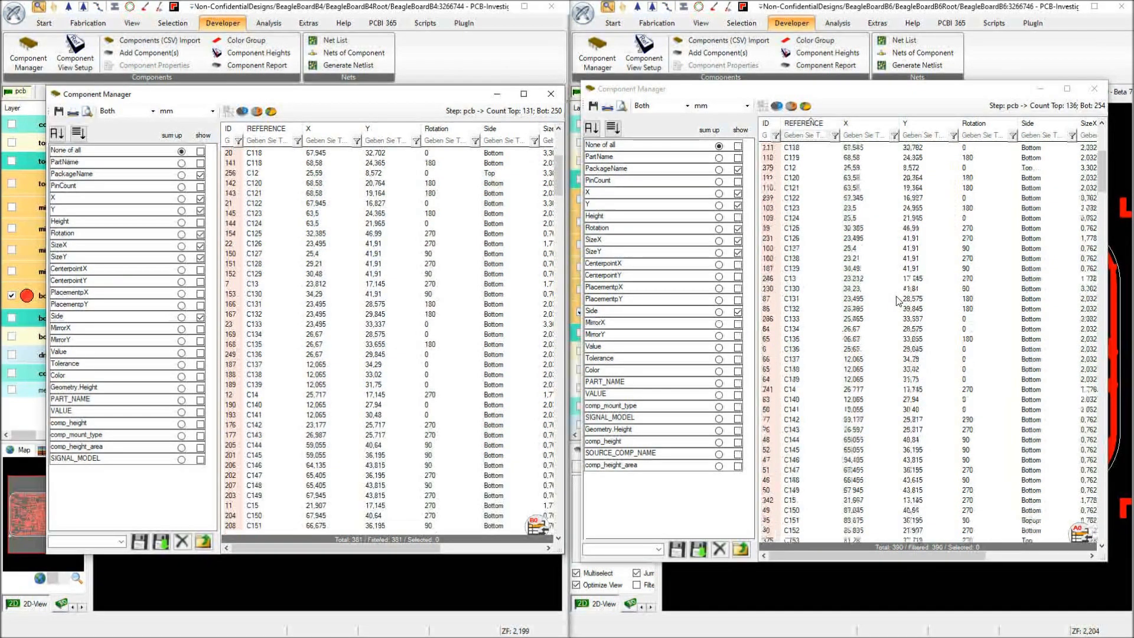
{"action": "scroll", "coordinate": [901, 318], "scroll_direction": "down", "scroll_amount": 1}
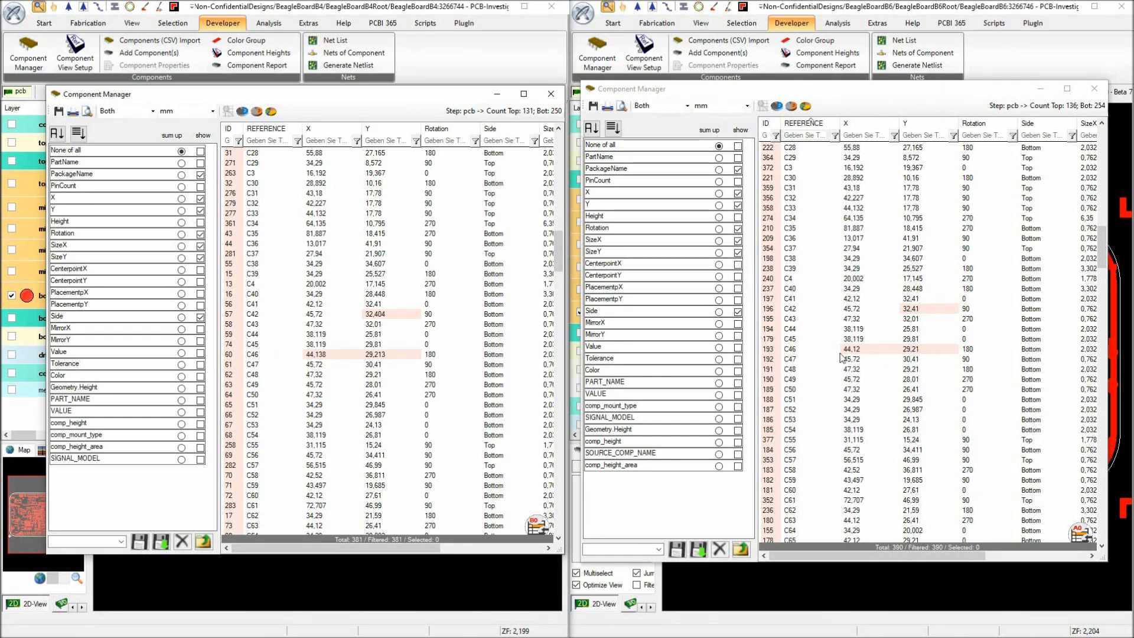
{"action": "scroll", "coordinate": [947, 385], "scroll_direction": "down", "scroll_amount": 8}
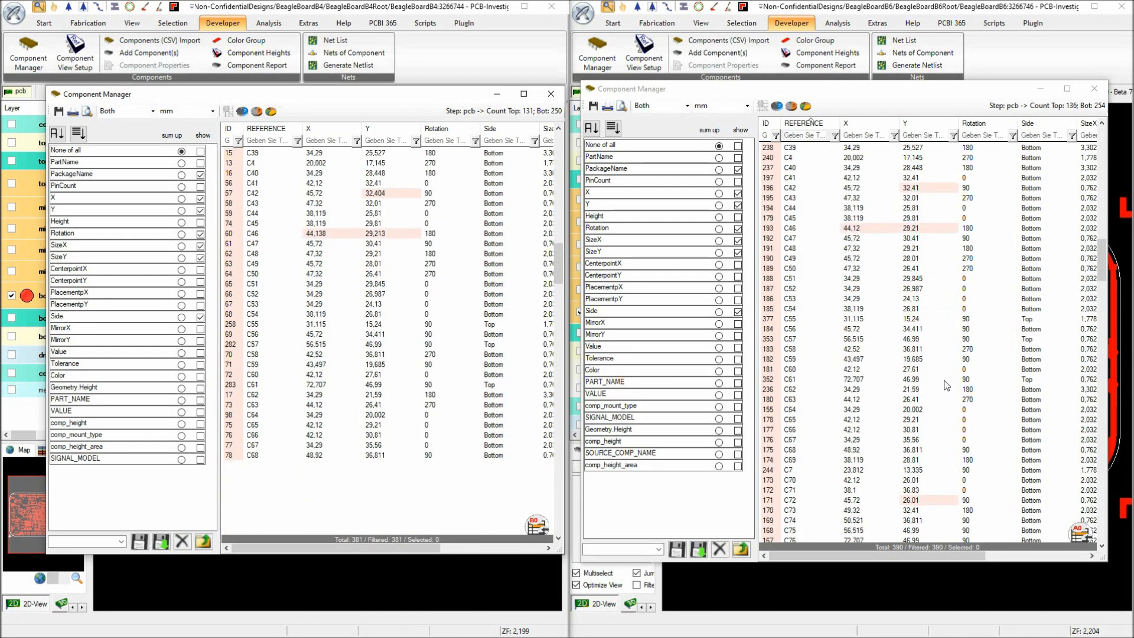
{"action": "scroll", "coordinate": [947, 385], "scroll_direction": "down", "scroll_amount": 13}
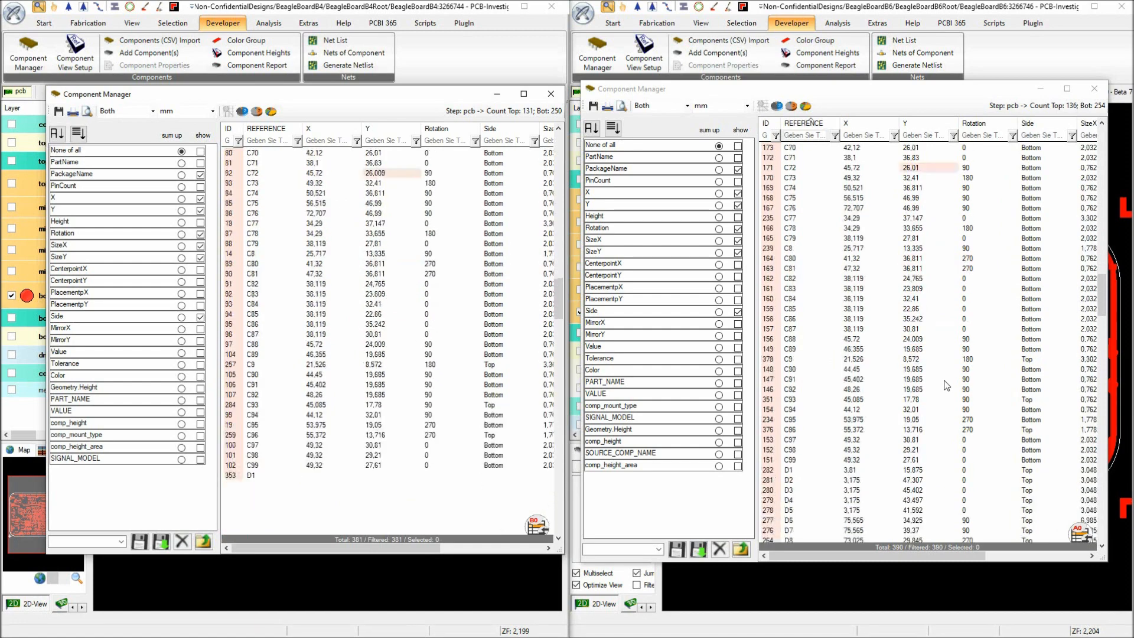
{"action": "scroll", "coordinate": [966, 390], "scroll_direction": "down", "scroll_amount": 8}
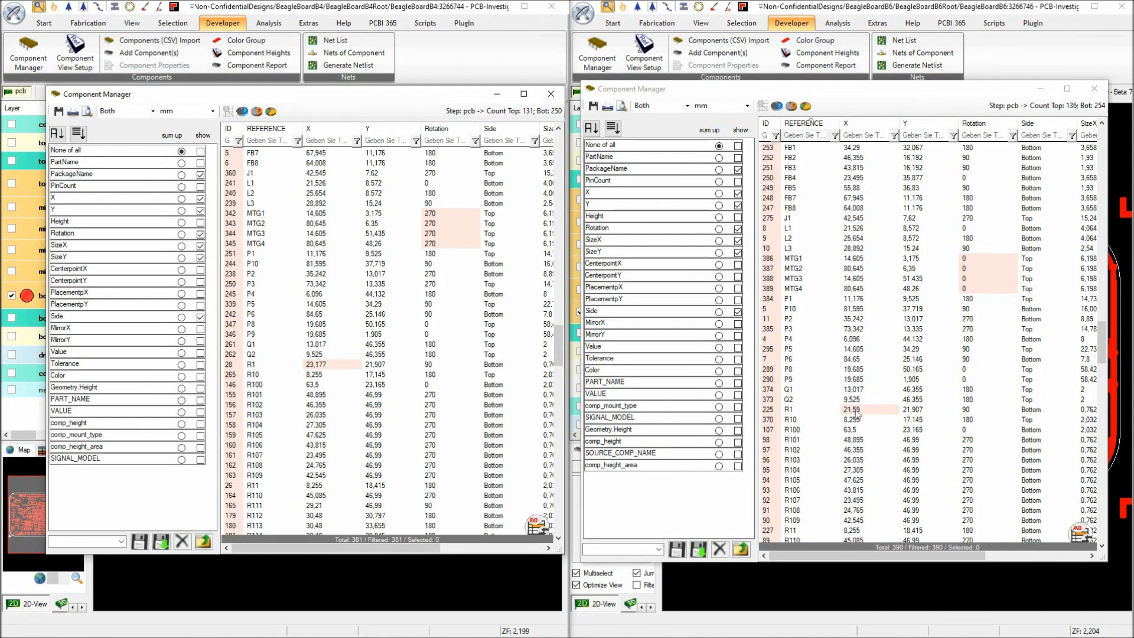
{"action": "scroll", "coordinate": [872, 401], "scroll_direction": "down", "scroll_amount": 20}
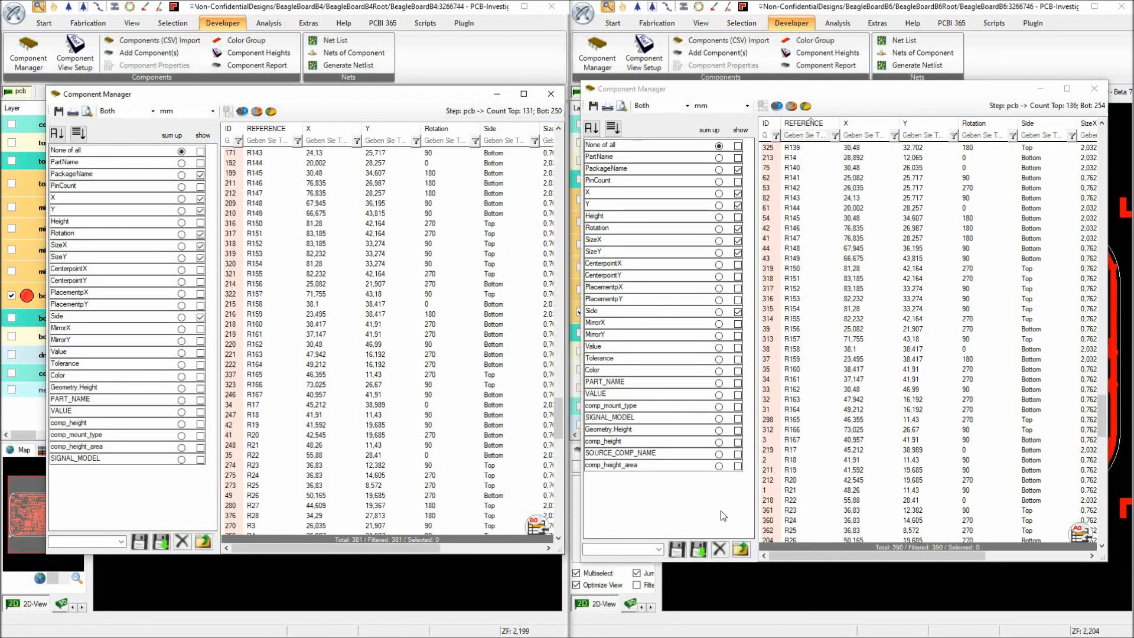
Check the remaining entries of both component lists for highlighted differences and close both Component Manager windows
{"action": "scroll", "coordinate": [963, 355], "scroll_direction": "down", "scroll_amount": 7}
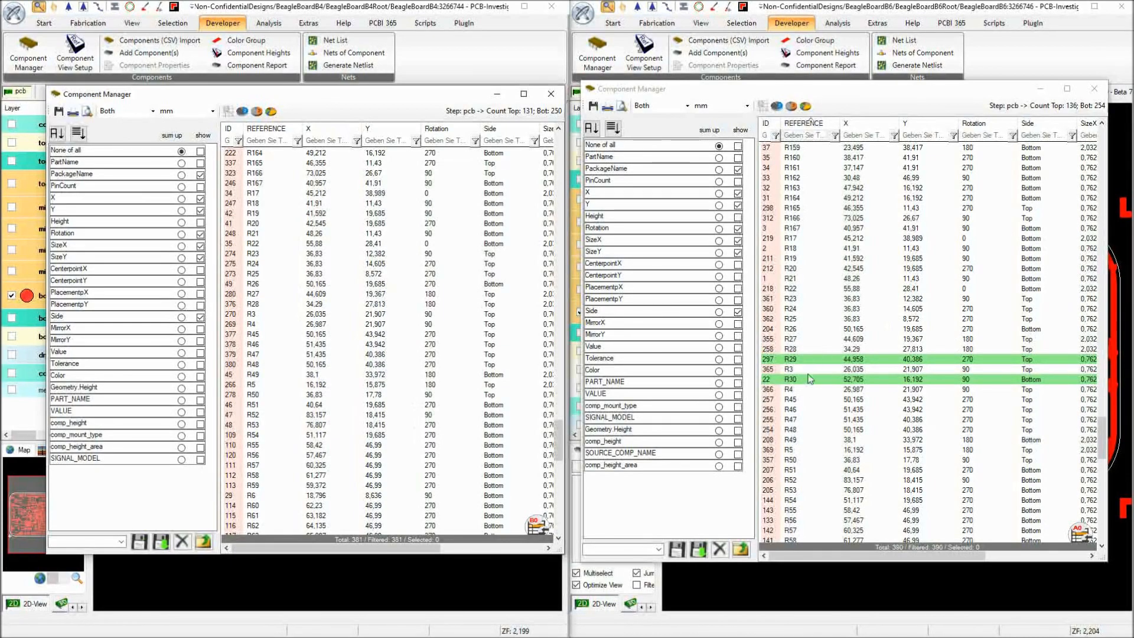
{"action": "scroll", "coordinate": [869, 379], "scroll_direction": "down", "scroll_amount": 4}
{"action": "scroll", "coordinate": [903, 358], "scroll_direction": "up", "scroll_amount": 10}
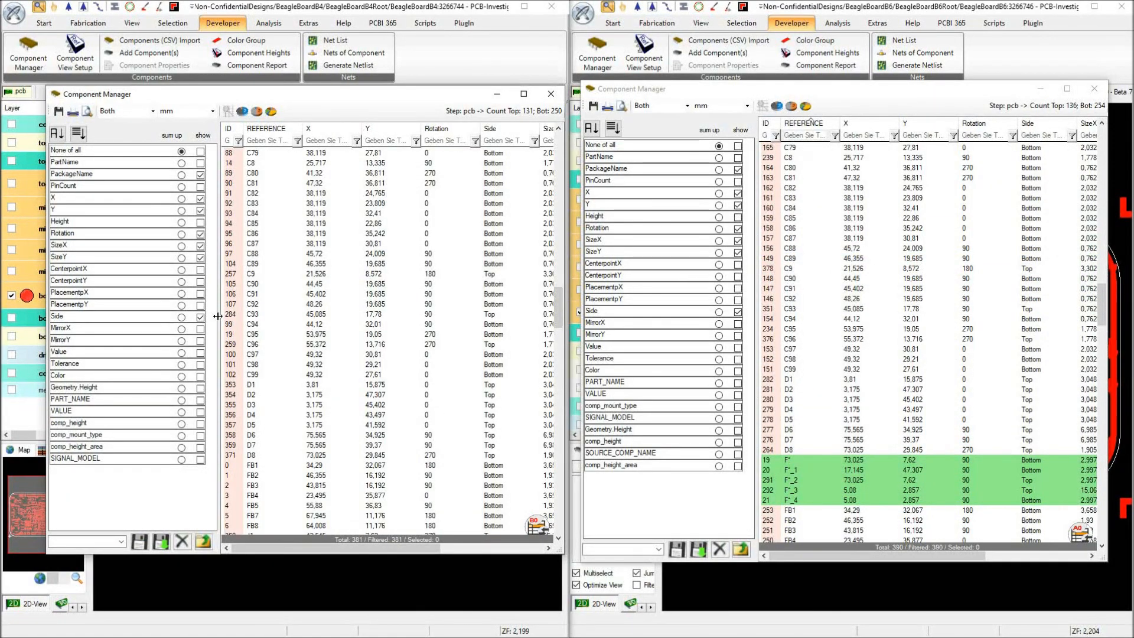
{"action": "left_click", "coordinate": [1094, 88]}
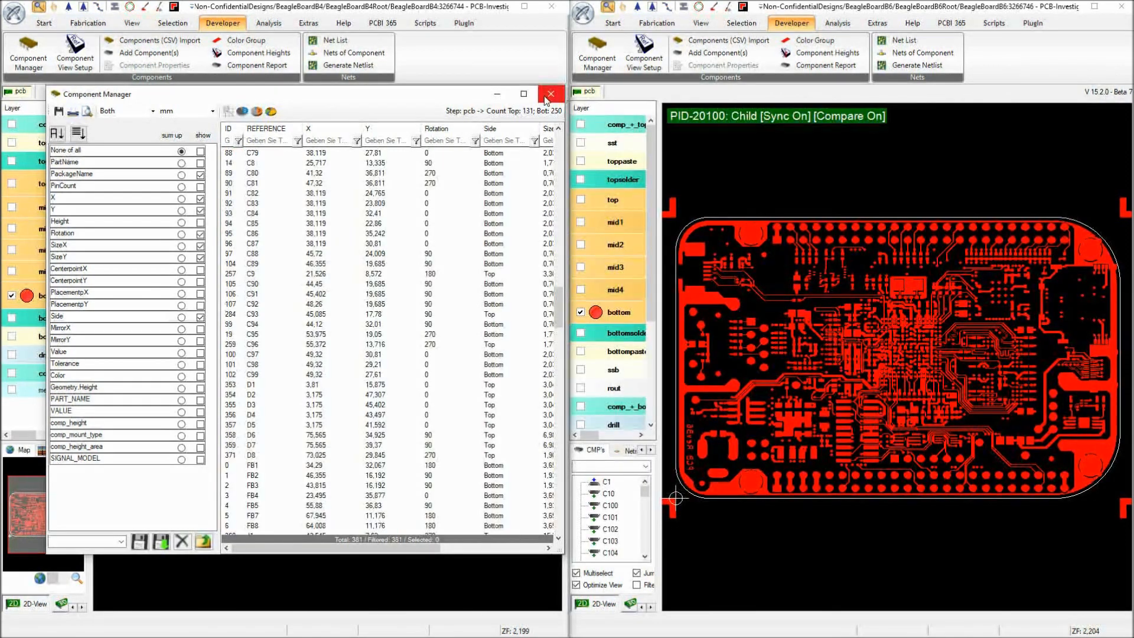
{"action": "left_click", "coordinate": [548, 95]}
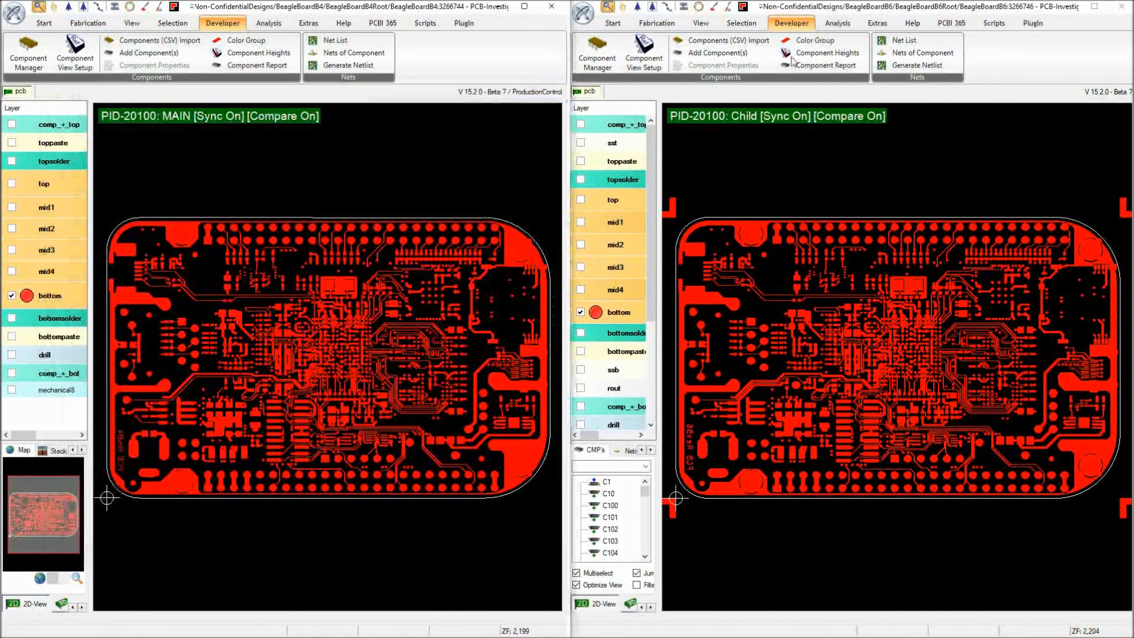
Open the Tombstone Analysis in the child instance, place its window over the BeagleBoardB6 design and reduce the window's height
{"action": "left_click", "coordinate": [838, 23]}
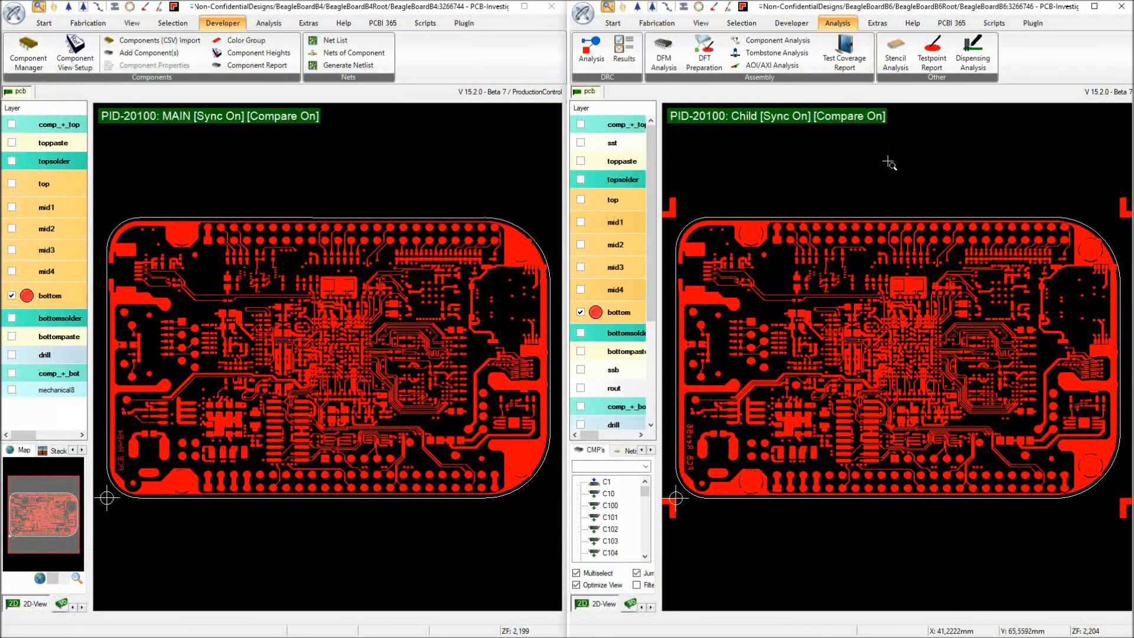
{"action": "left_click", "coordinate": [776, 53]}
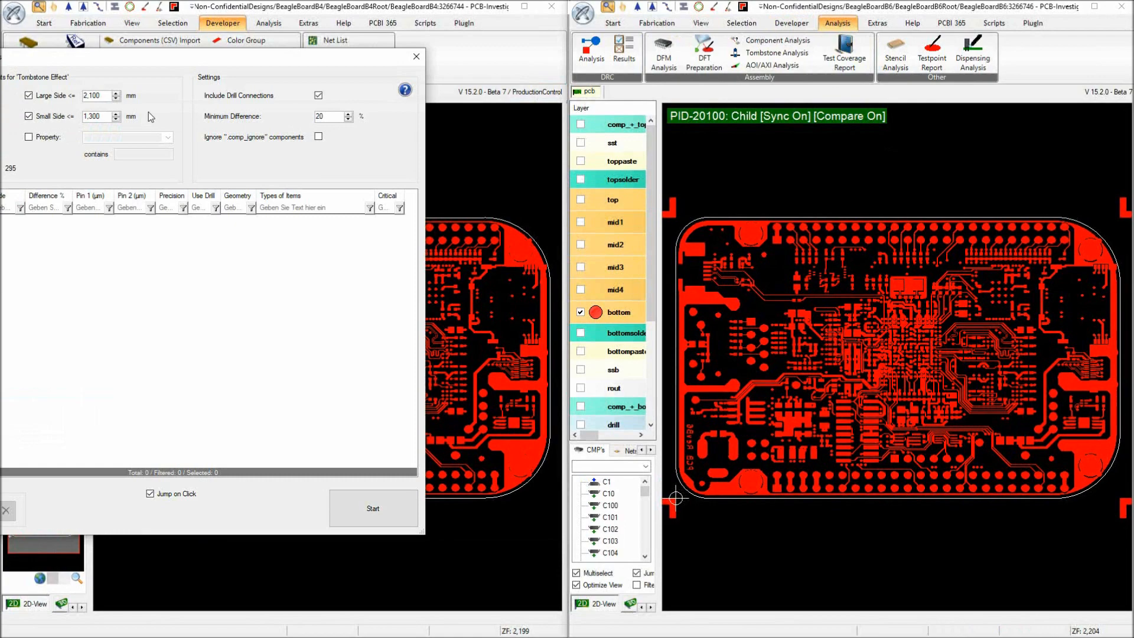
{"action": "left_click_drag", "start_coordinate": [179, 56], "coordinate": [866, 20]}
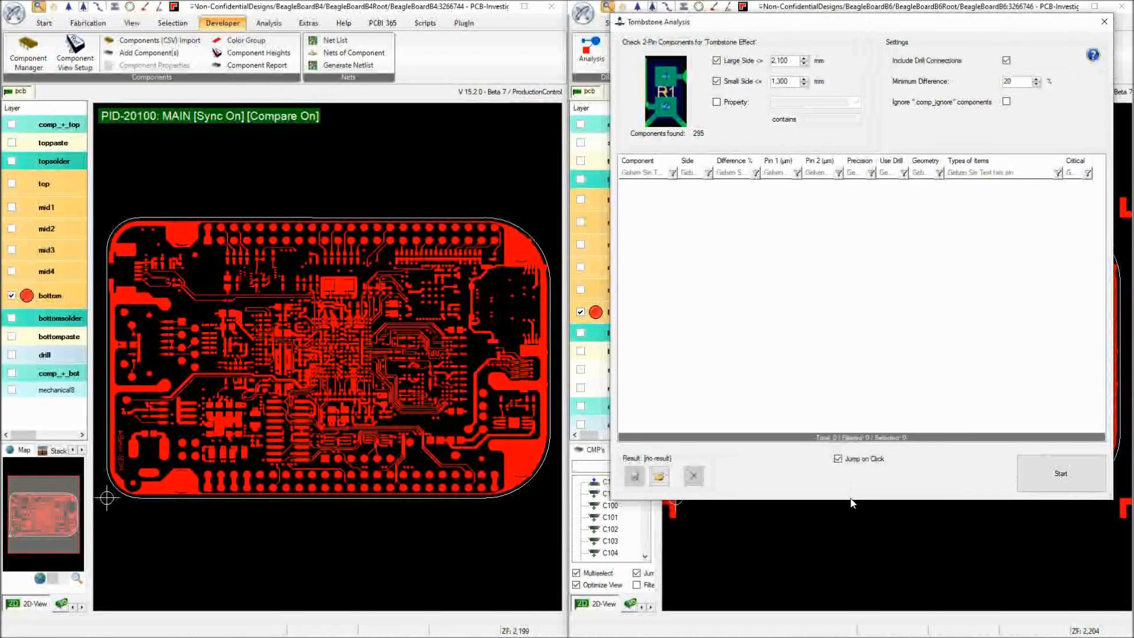
{"action": "left_click_drag", "start_coordinate": [849, 501], "coordinate": [848, 430]}
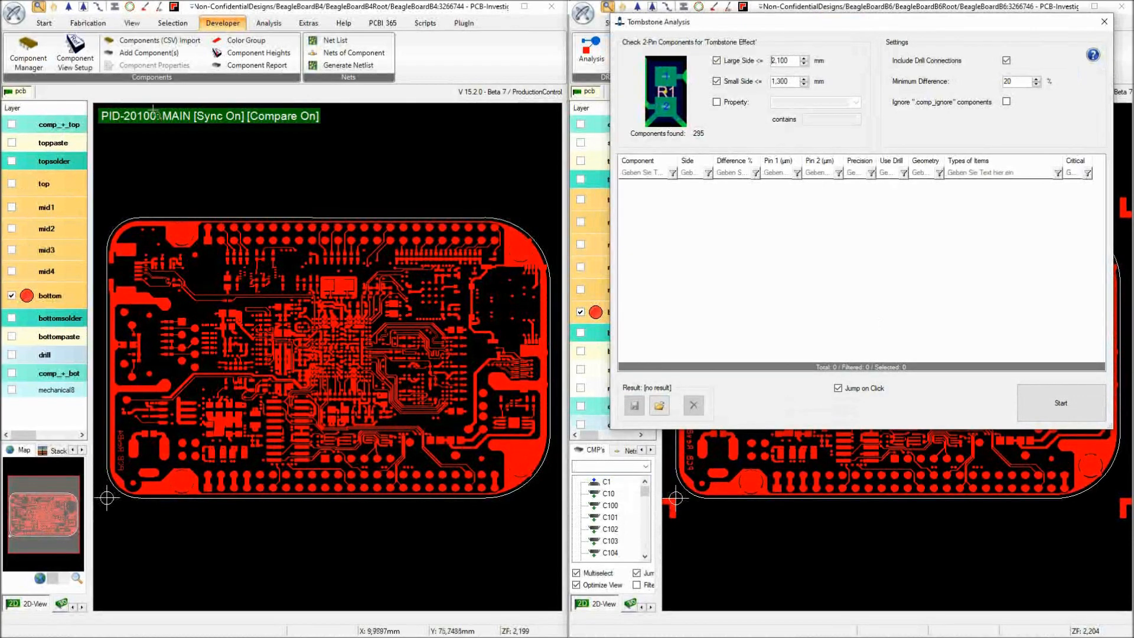
Open the Tombstone Analysis in the main instance, place it over the BeagleBoardB4 design and shorten it to match the child's window
{"action": "left_click", "coordinate": [265, 23]}
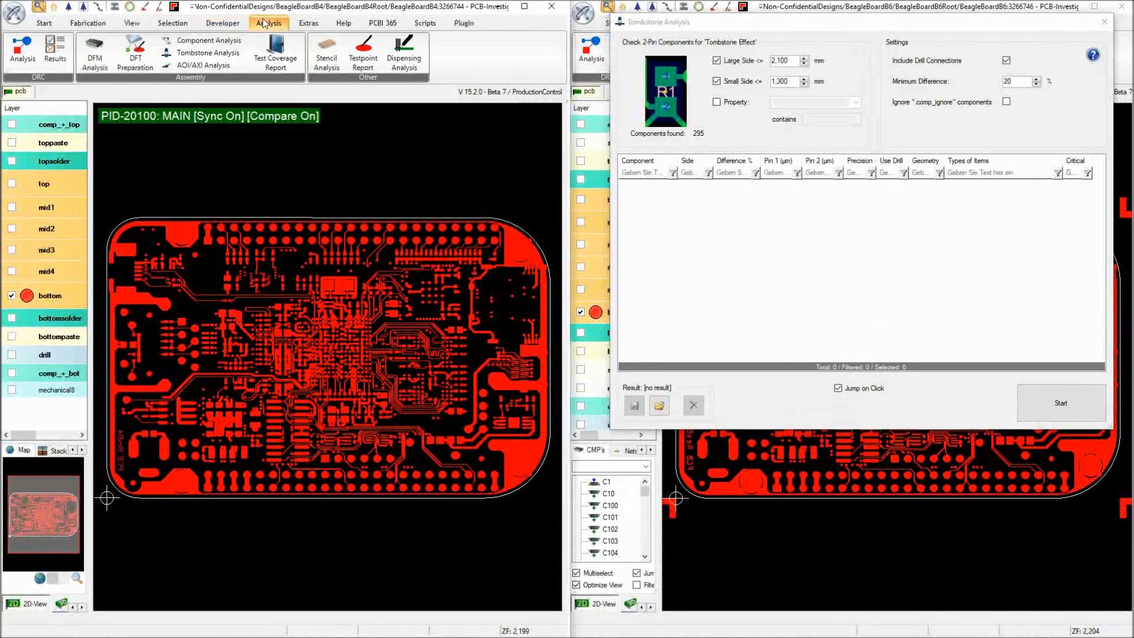
{"action": "left_click", "coordinate": [208, 53]}
{"action": "left_click_drag", "start_coordinate": [303, 42], "coordinate": [322, 21]}
{"action": "left_click_drag", "start_coordinate": [291, 483], "coordinate": [291, 422]}
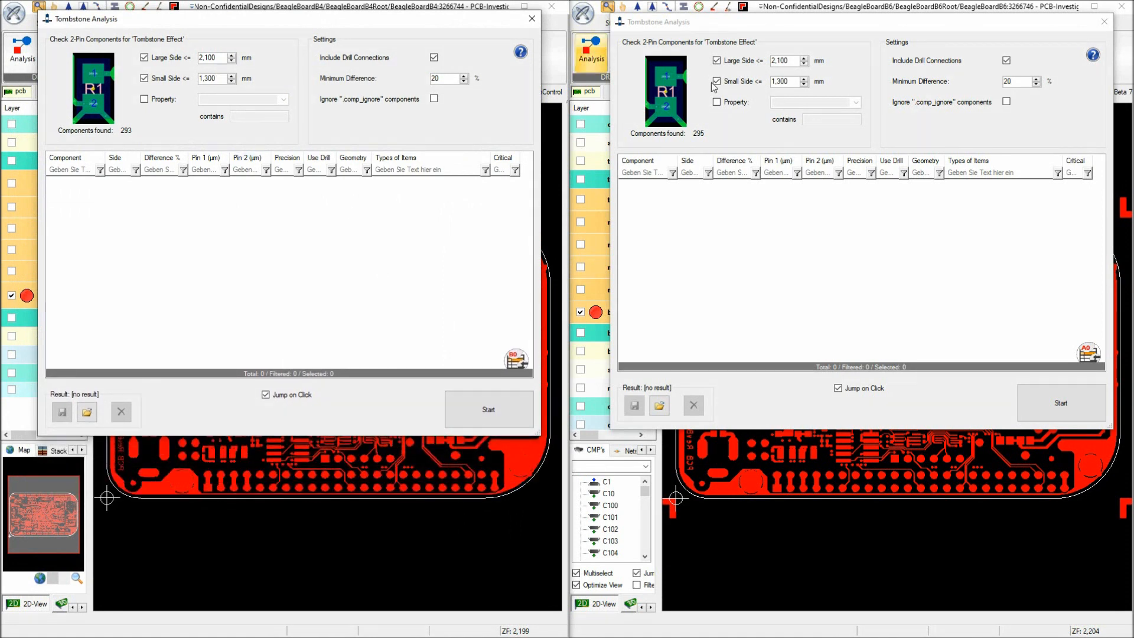
Run the Tombstone Analysis in both instances and sort the synchronized result lists by Component
{"action": "left_click", "coordinate": [488, 407]}
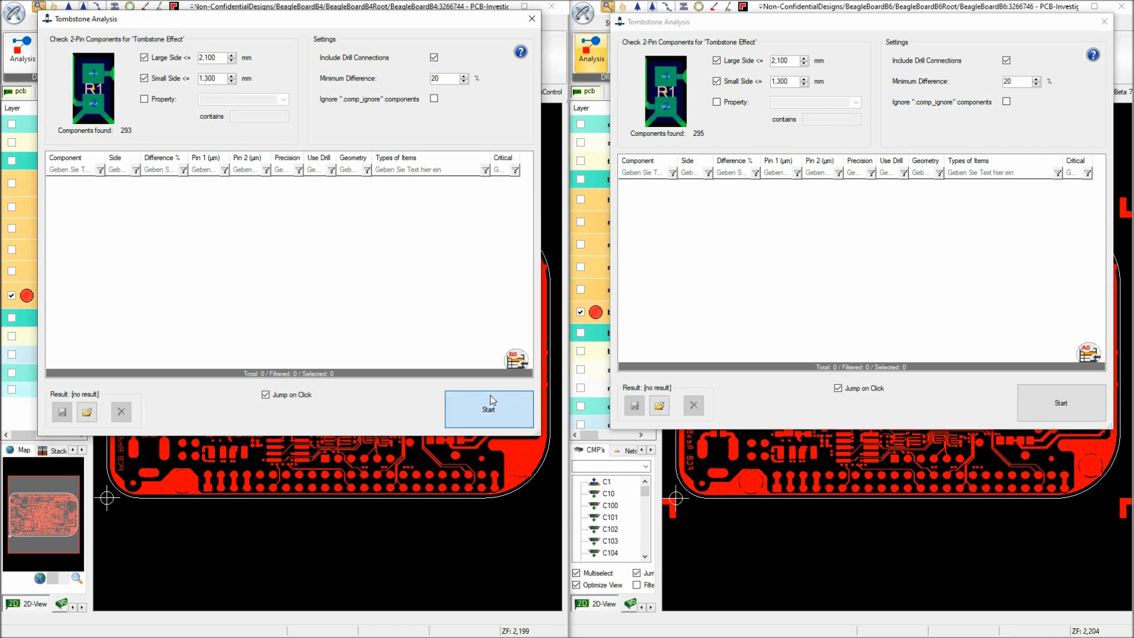
{"action": "left_click", "coordinate": [1049, 415]}
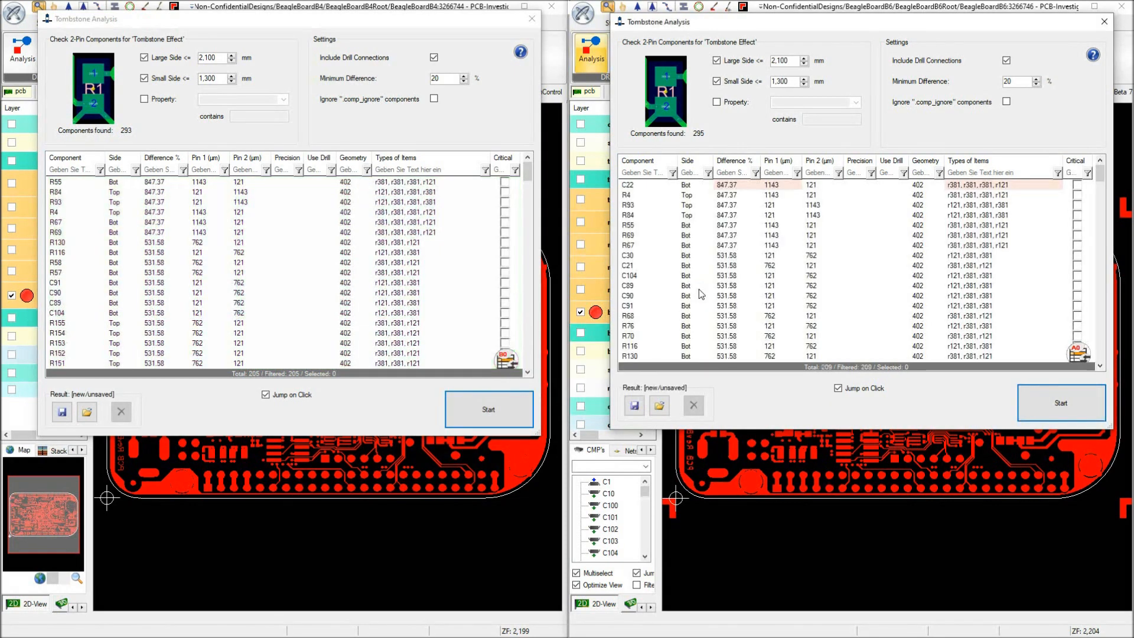
{"action": "left_click", "coordinate": [640, 160]}
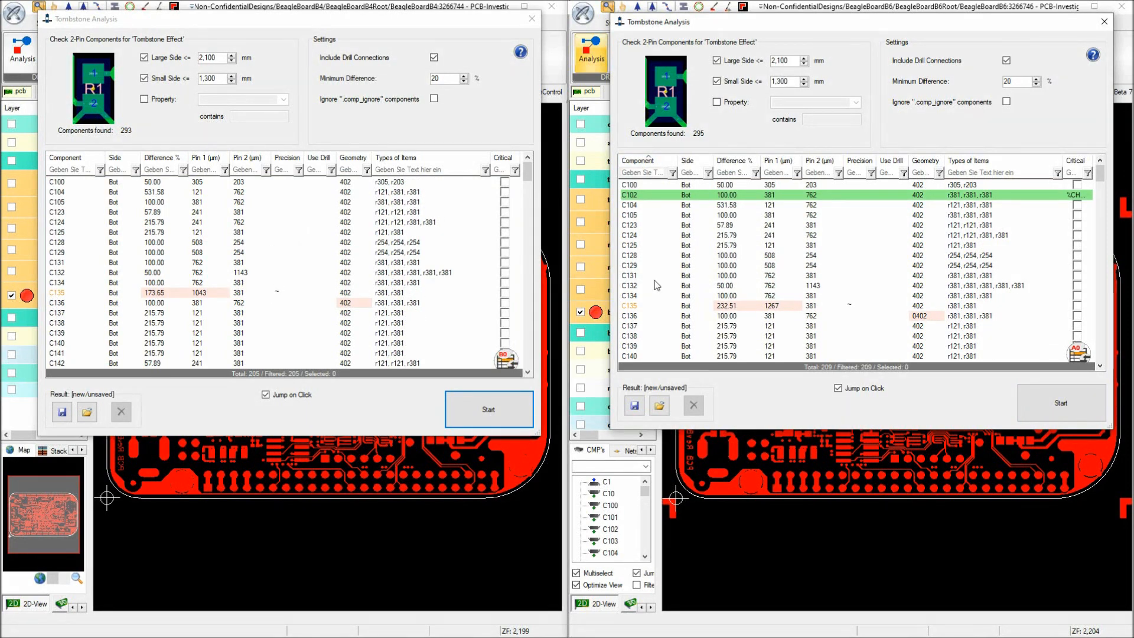
Jump to C105 to view its pads in both layouts, and go through the result lists to the C22 entries
{"action": "left_click", "coordinate": [743, 215]}
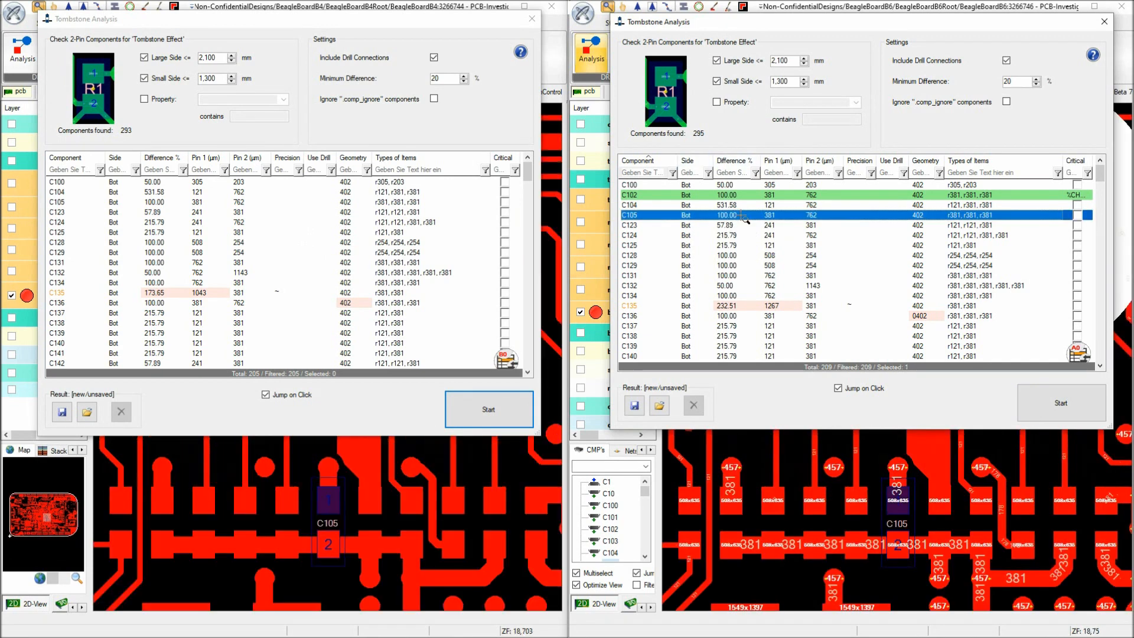
{"action": "scroll", "coordinate": [906, 527], "scroll_direction": "up", "scroll_amount": 2}
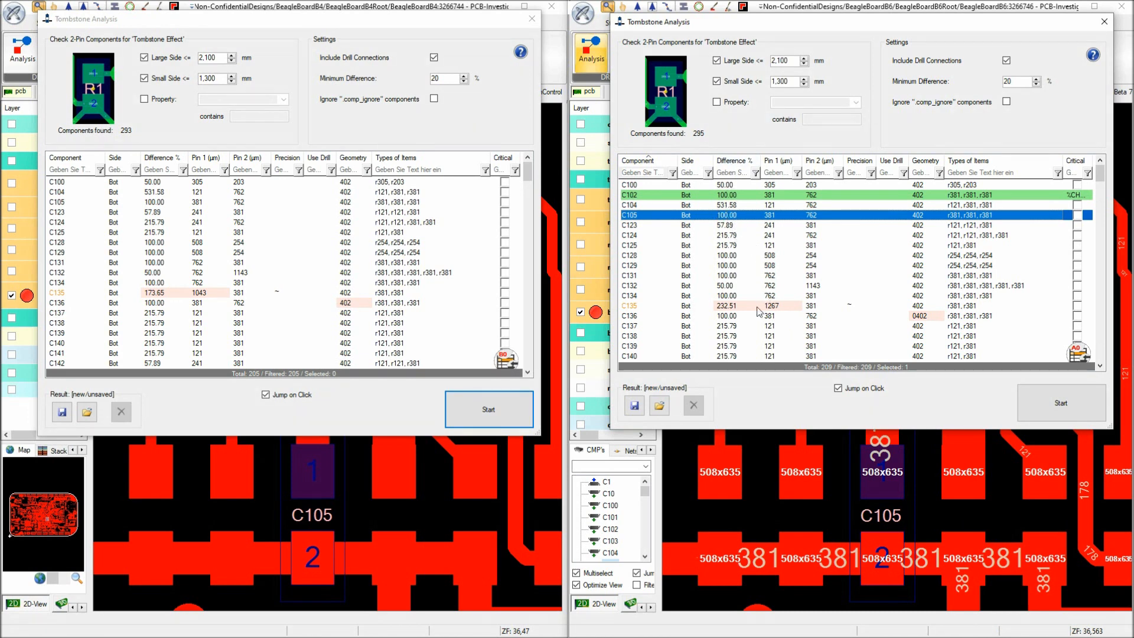
{"action": "scroll", "coordinate": [738, 331], "scroll_direction": "down", "scroll_amount": 10}
{"action": "scroll", "coordinate": [739, 328], "scroll_direction": "down", "scroll_amount": 3}
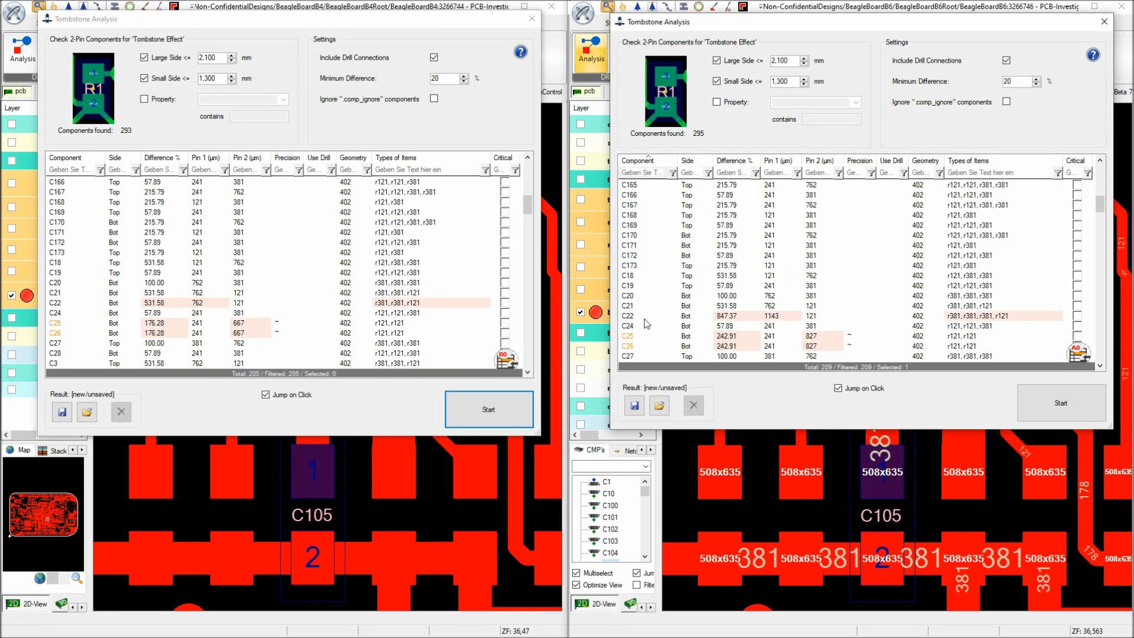
Jump to capacitor C22 from the BeagleBoardB6 results and compare the copper connections around its pads in both layouts
{"action": "left_click", "coordinate": [645, 317]}
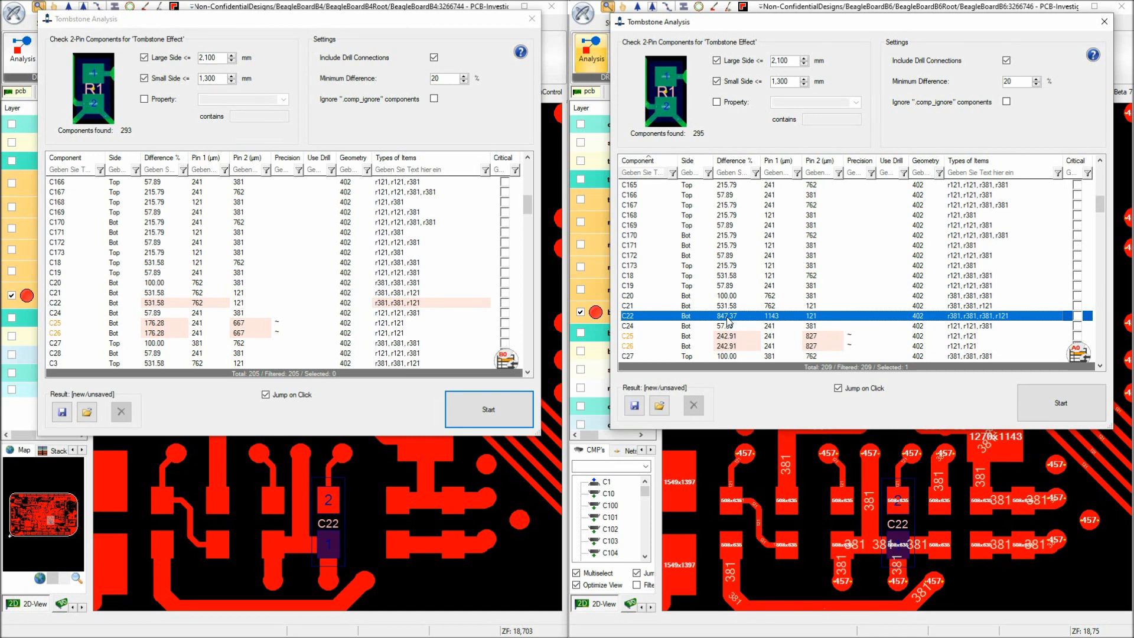
{"action": "scroll", "coordinate": [898, 524], "scroll_direction": "up", "scroll_amount": 5}
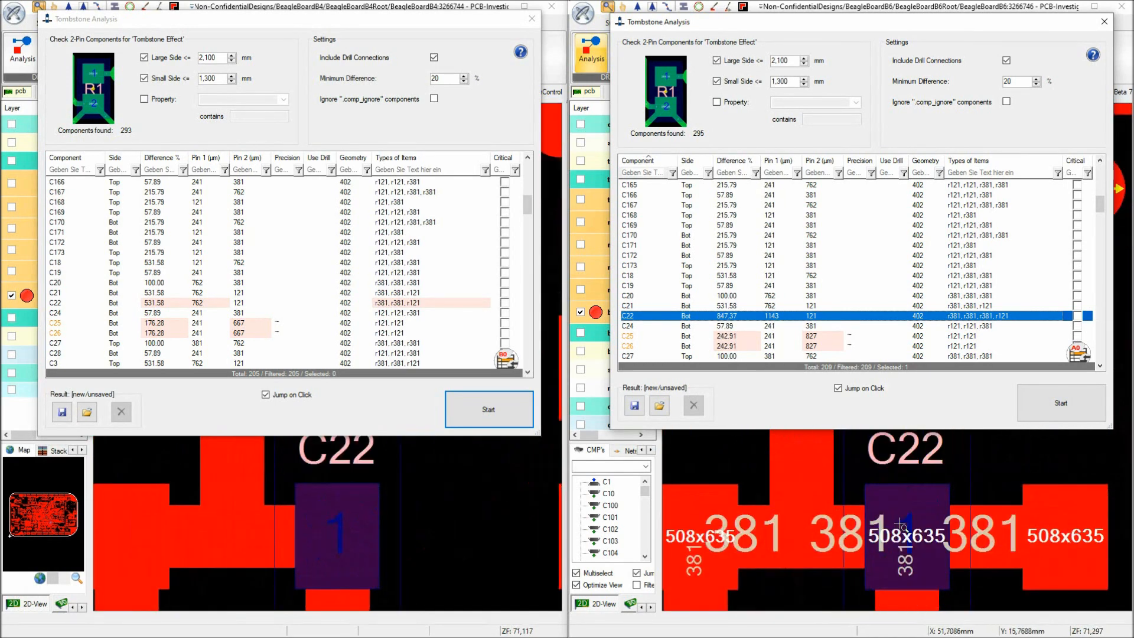
{"action": "scroll", "coordinate": [899, 524], "scroll_direction": "down", "scroll_amount": 3}
{"action": "scroll", "coordinate": [329, 527], "scroll_direction": "down", "scroll_amount": 2}
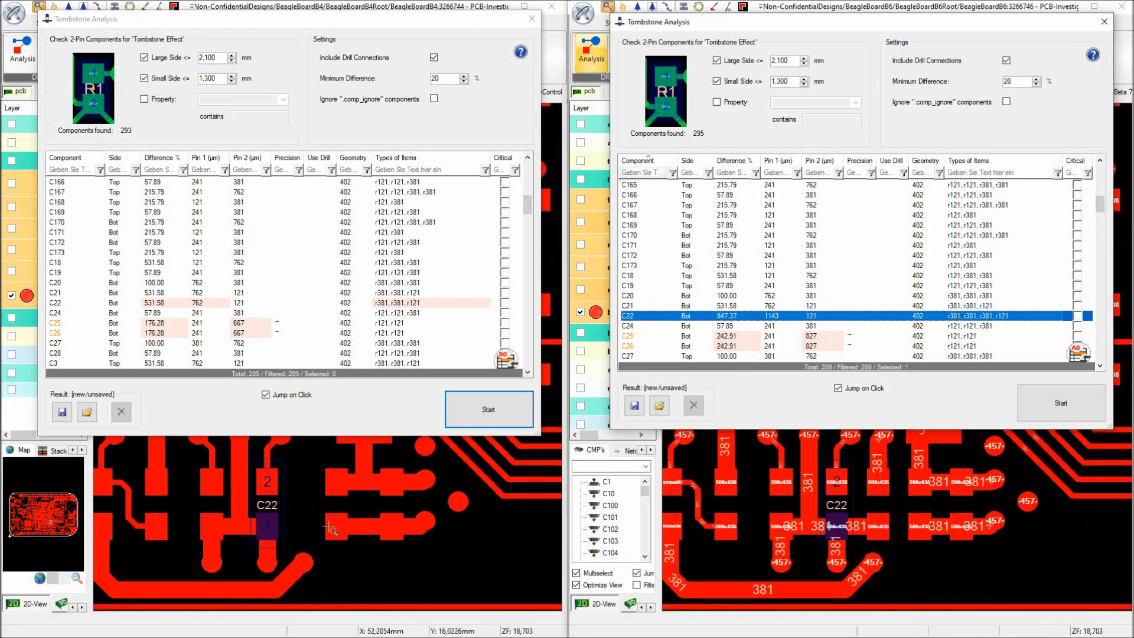
{"action": "scroll", "coordinate": [329, 527], "scroll_direction": "up", "scroll_amount": 2}
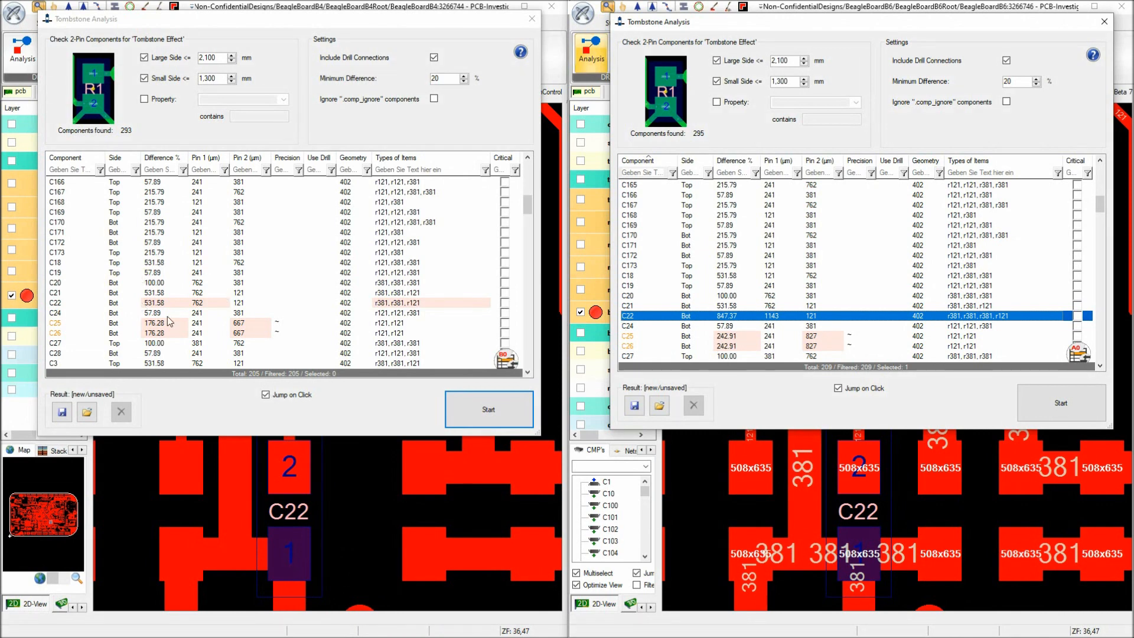
{"action": "scroll", "coordinate": [331, 532], "scroll_direction": "down", "scroll_amount": 2}
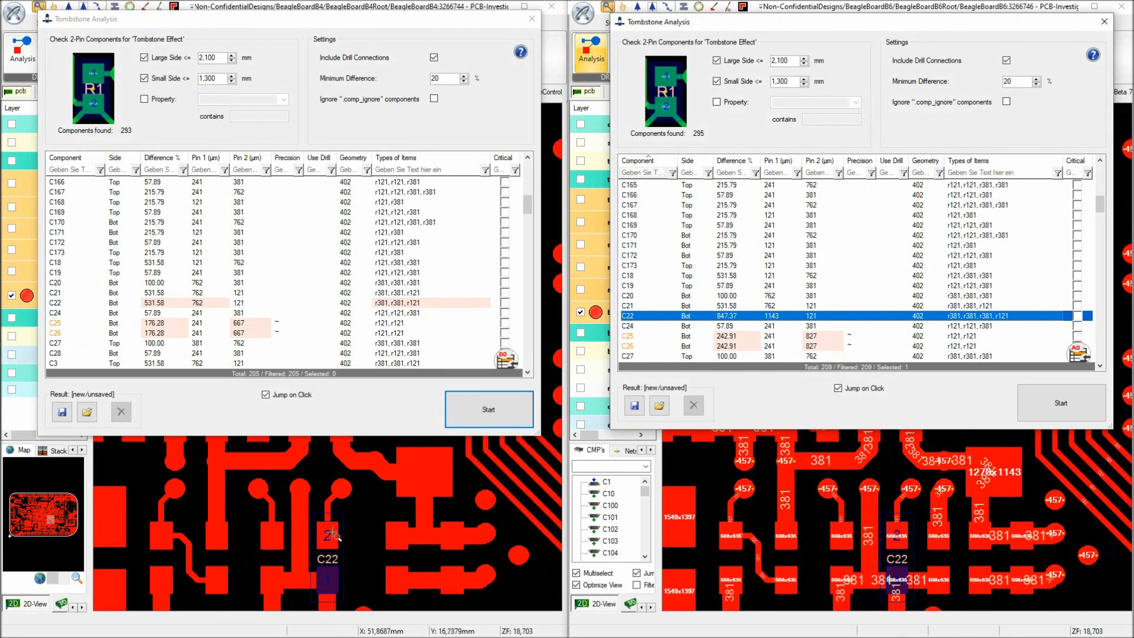
Examine the traces entering C22's pin 2 and pin 1 in close-up on both boards, comparing the additional trace connection at pin 1
{"action": "scroll", "coordinate": [335, 552], "scroll_direction": "up", "scroll_amount": 4}
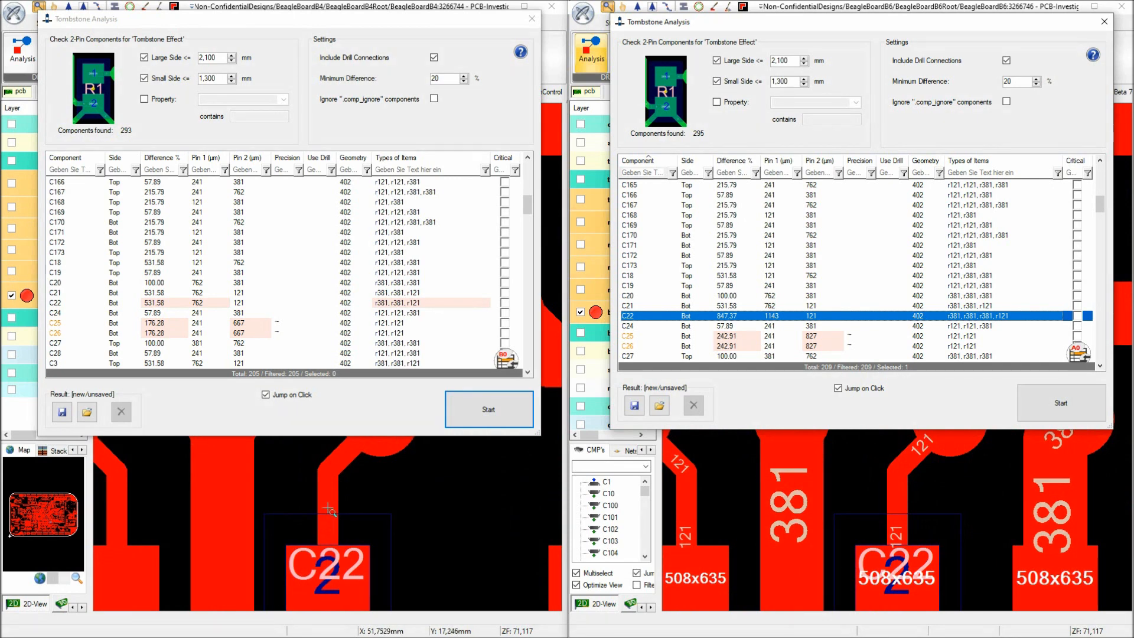
{"action": "scroll", "coordinate": [329, 509], "scroll_direction": "down", "scroll_amount": 2}
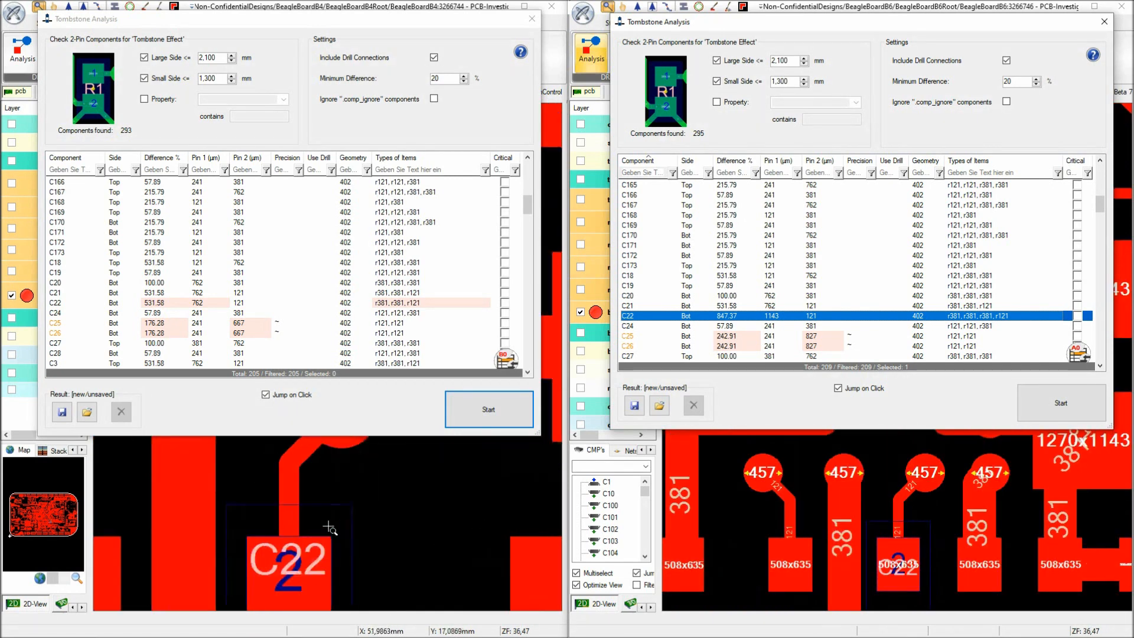
{"action": "scroll", "coordinate": [338, 561], "scroll_direction": "down", "scroll_amount": 2}
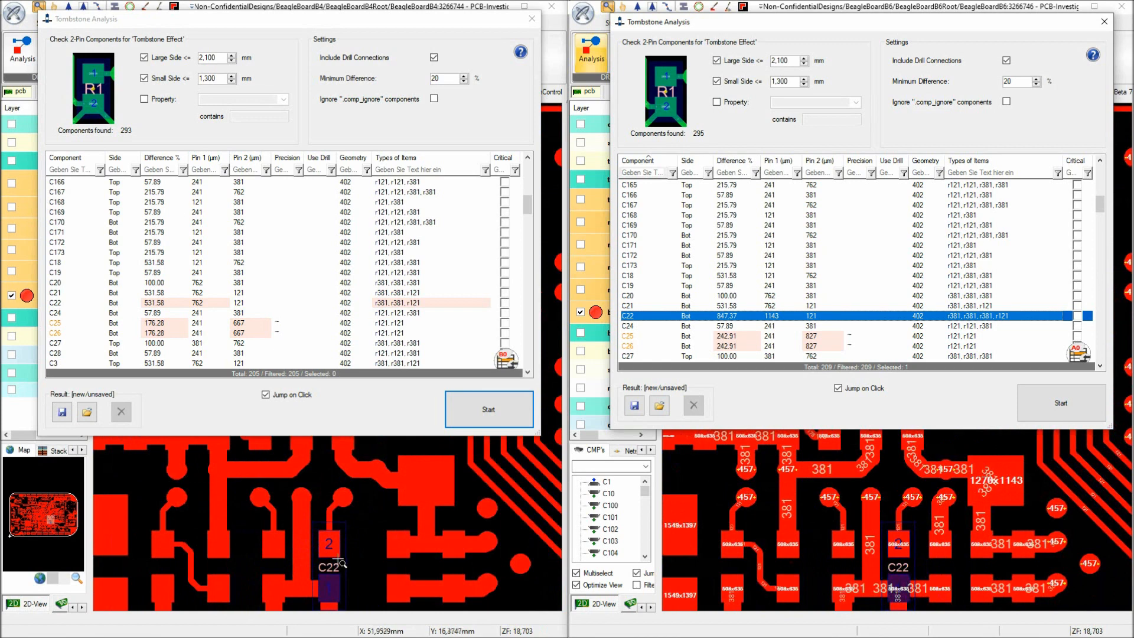
{"action": "scroll", "coordinate": [338, 561], "scroll_direction": "up", "scroll_amount": 2}
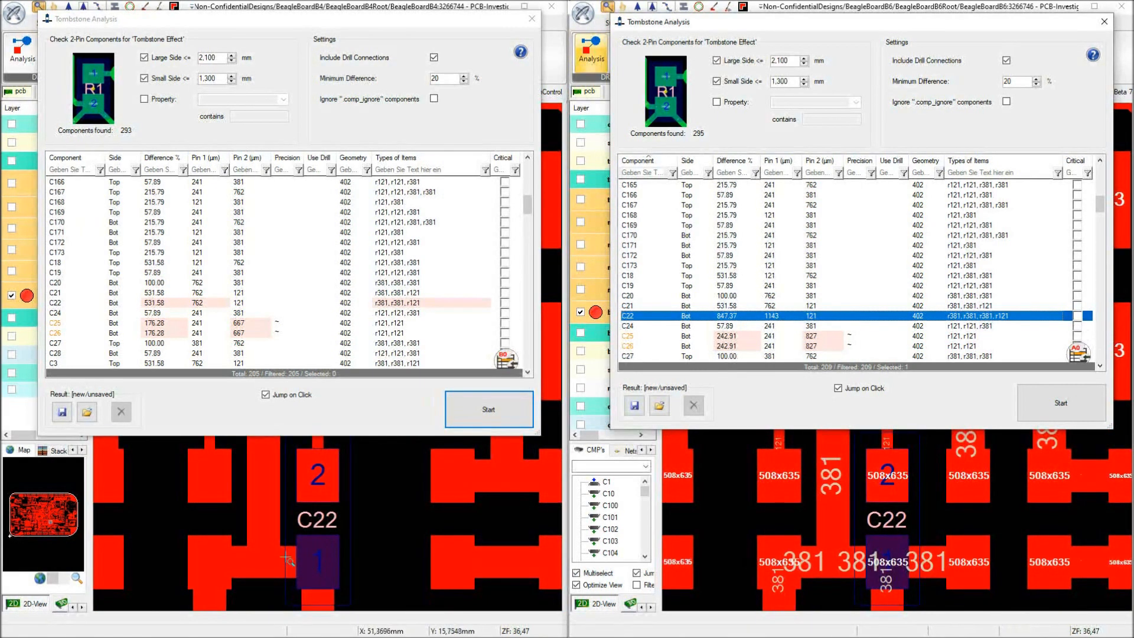
{"action": "scroll", "coordinate": [1015, 508], "scroll_direction": "up", "scroll_amount": 4}
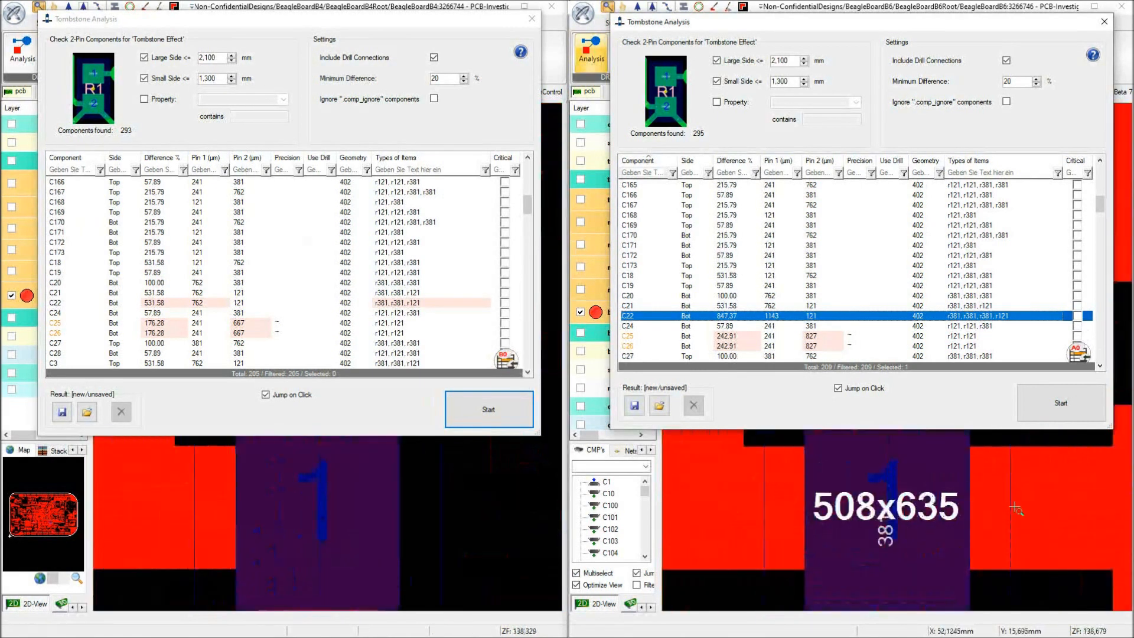
{"action": "scroll", "coordinate": [1016, 508], "scroll_direction": "down", "scroll_amount": 2}
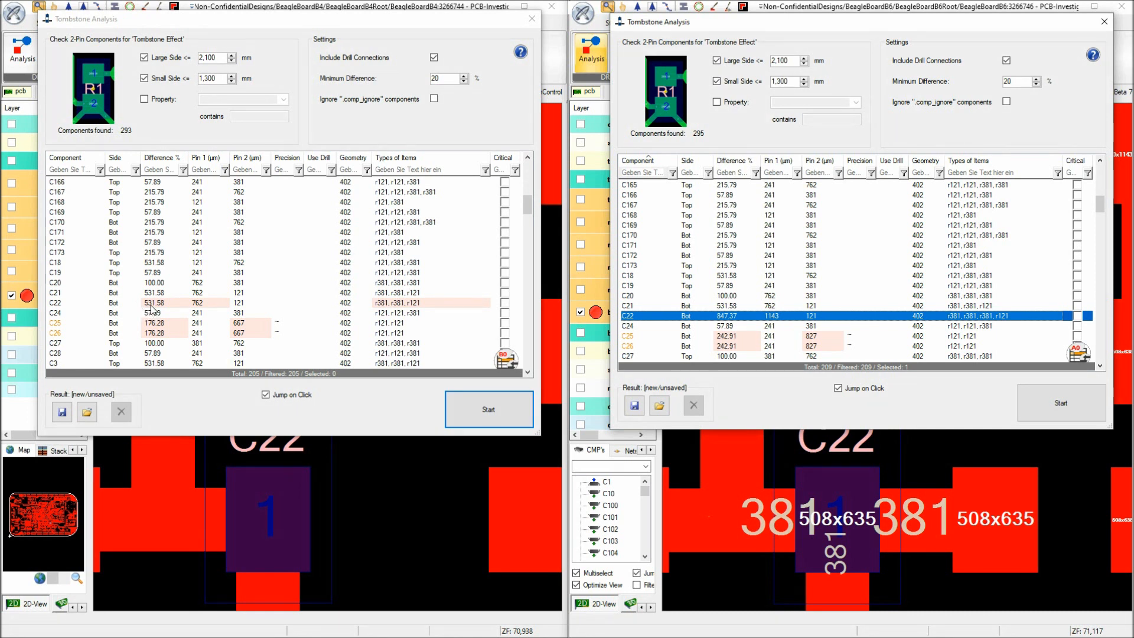
{"action": "scroll", "coordinate": [914, 517], "scroll_direction": "down", "scroll_amount": 5}
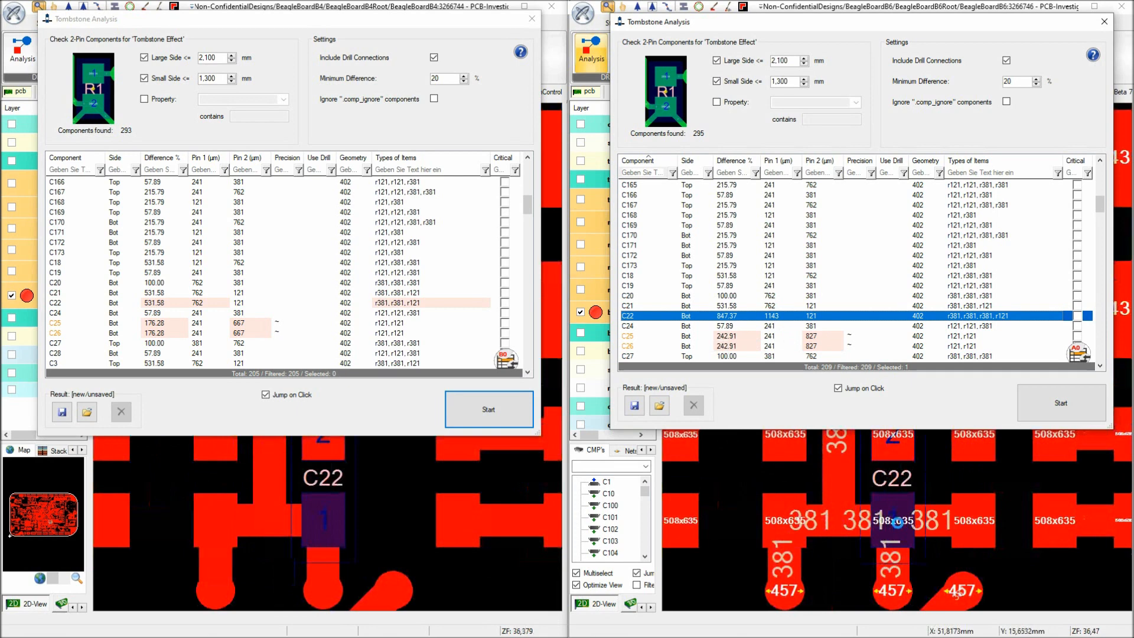
{"action": "scroll", "coordinate": [915, 517], "scroll_direction": "down", "scroll_amount": 2}
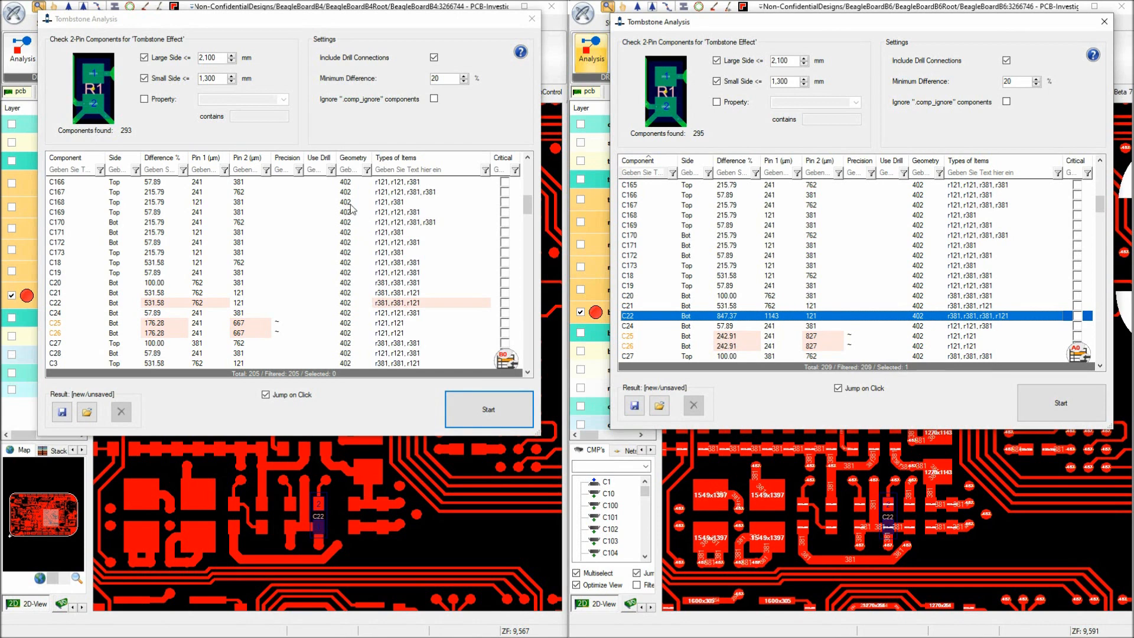
Close both Tombstone Analysis windows without saving their results and show the complete boards in both instances
{"action": "mouse_move", "coordinate": [1027, 28]}
{"action": "left_mouse_down"}
{"action": "mouse_move", "coordinate": [1043, 127]}
{"action": "mouse_move", "coordinate": [1036, 31]}
{"action": "left_mouse_up"}
{"action": "left_click_drag", "start_coordinate": [459, 29], "coordinate": [462, 31]}
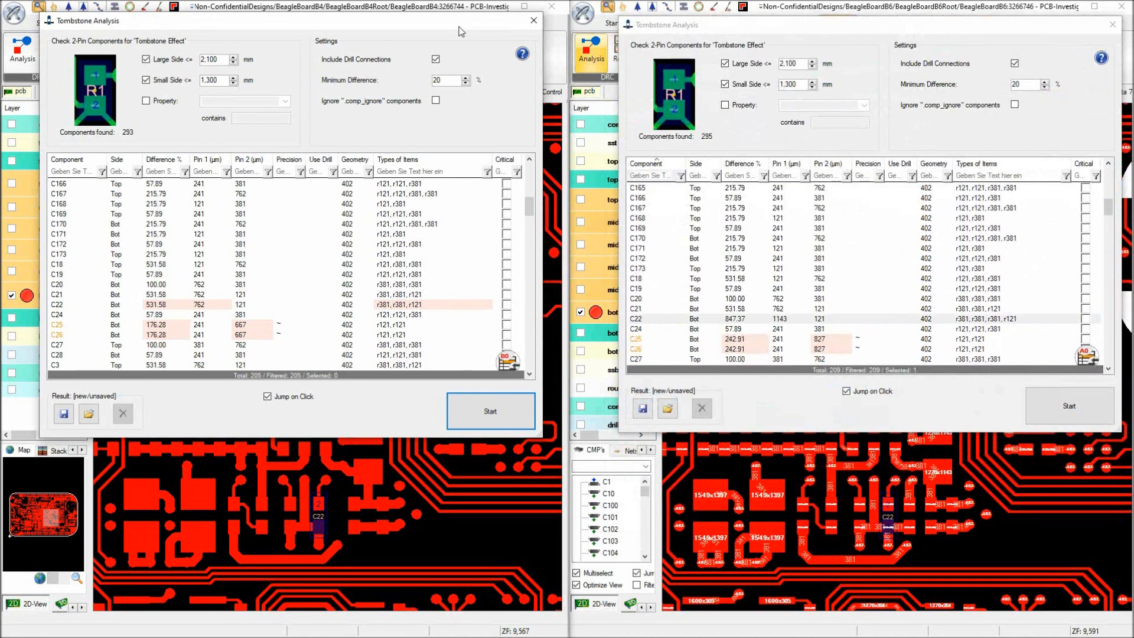
{"action": "left_click", "coordinate": [535, 24]}
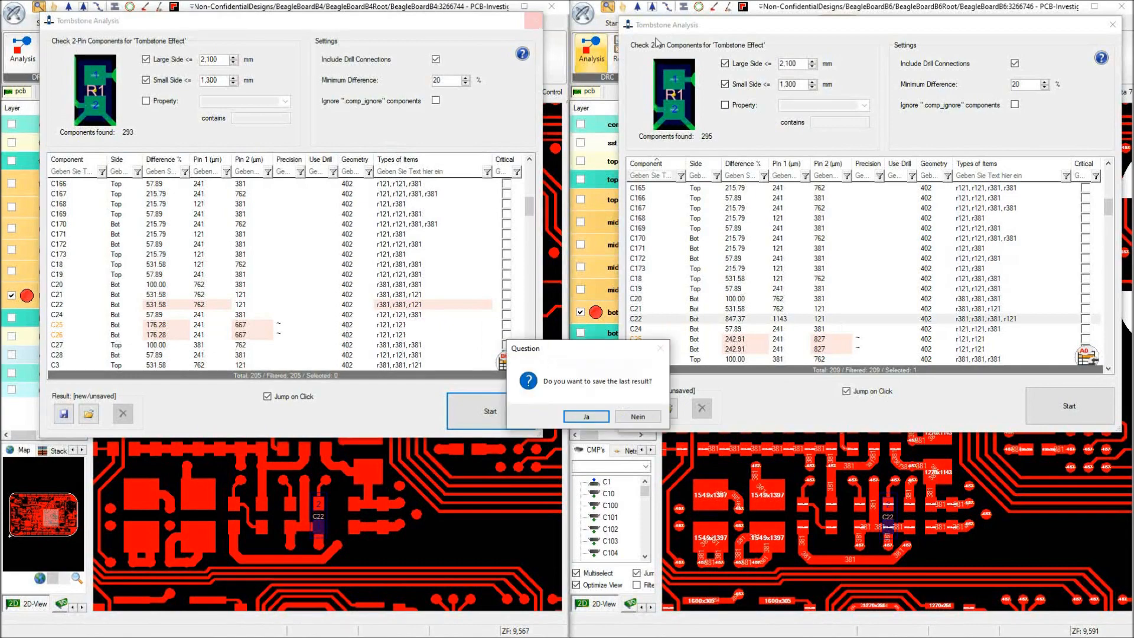
{"action": "left_click", "coordinate": [649, 423]}
{"action": "left_click", "coordinate": [1113, 24]}
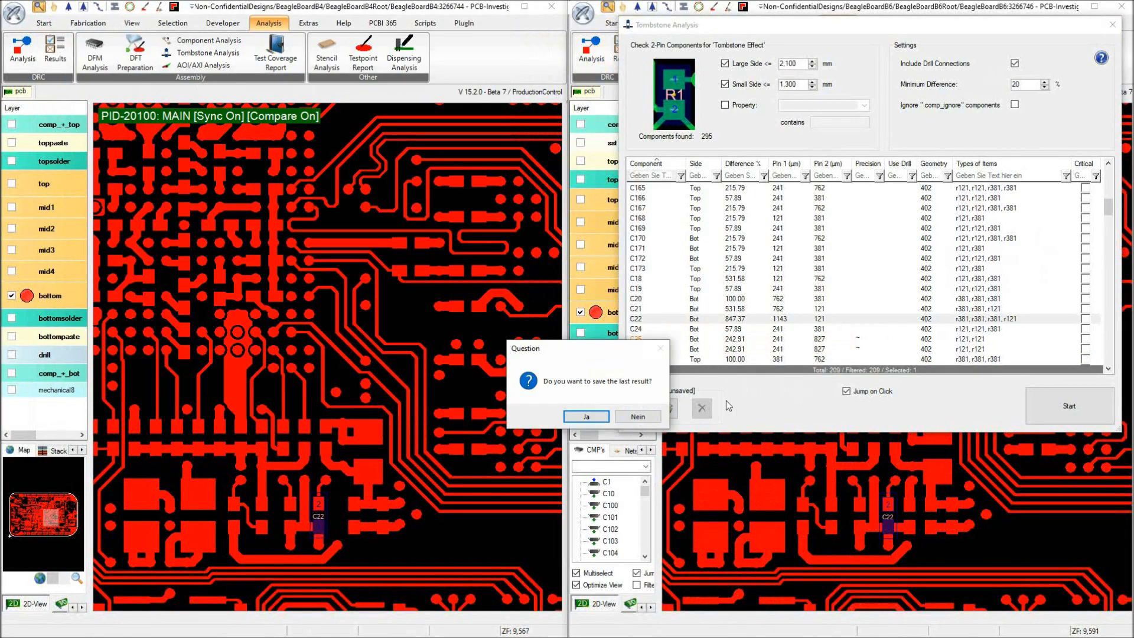
{"action": "left_click", "coordinate": [638, 417]}
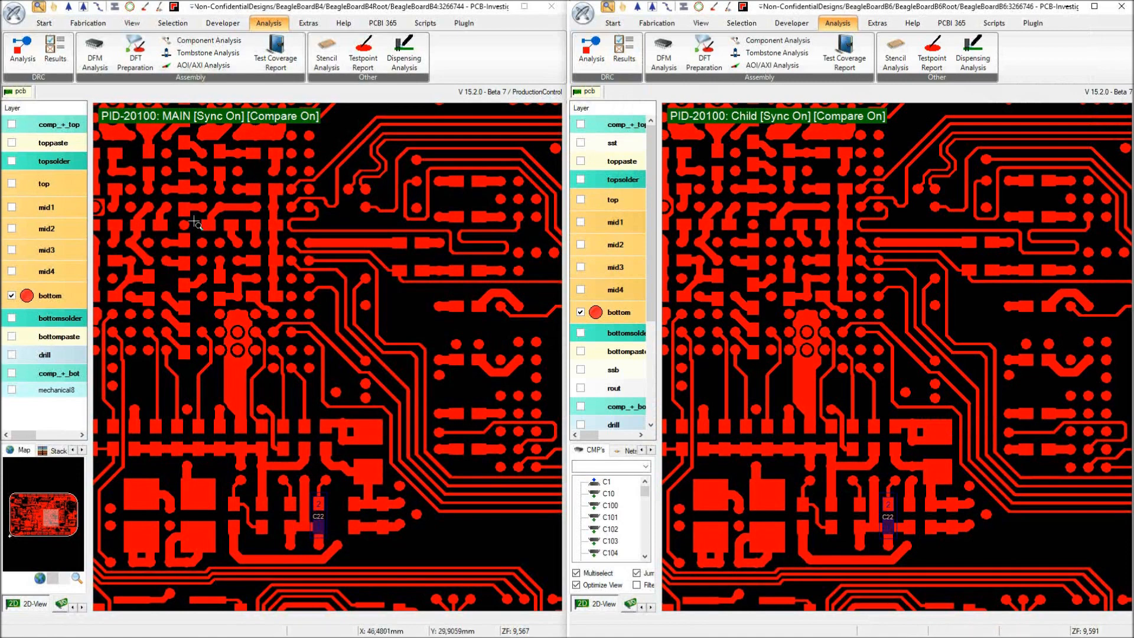
{"action": "left_click_drag", "start_coordinate": [406, 423], "coordinate": [314, 305]}
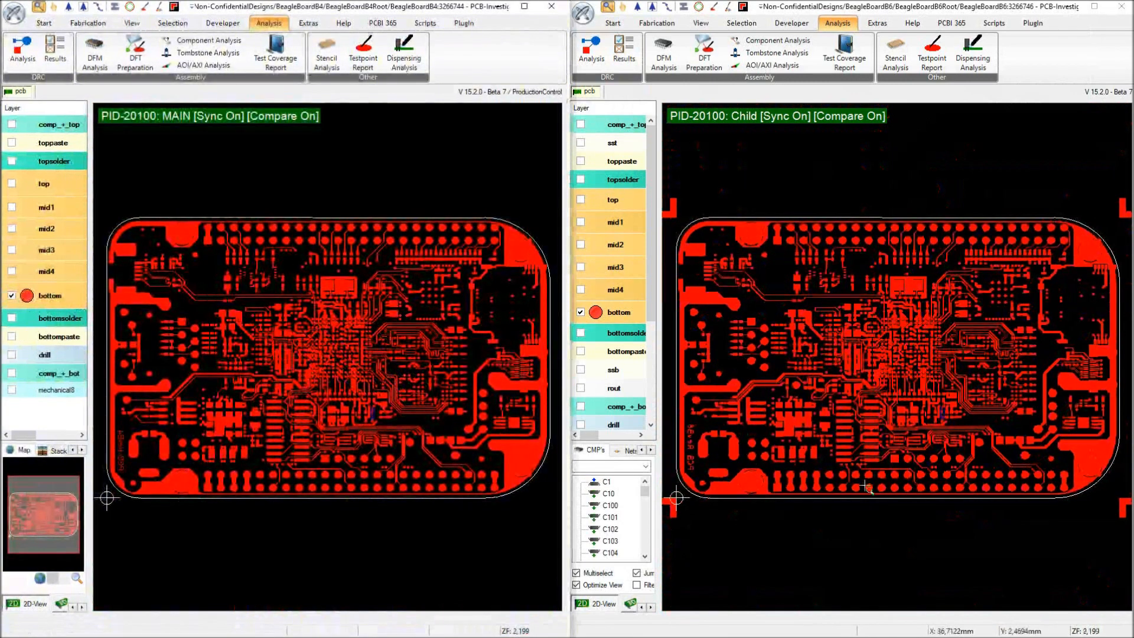